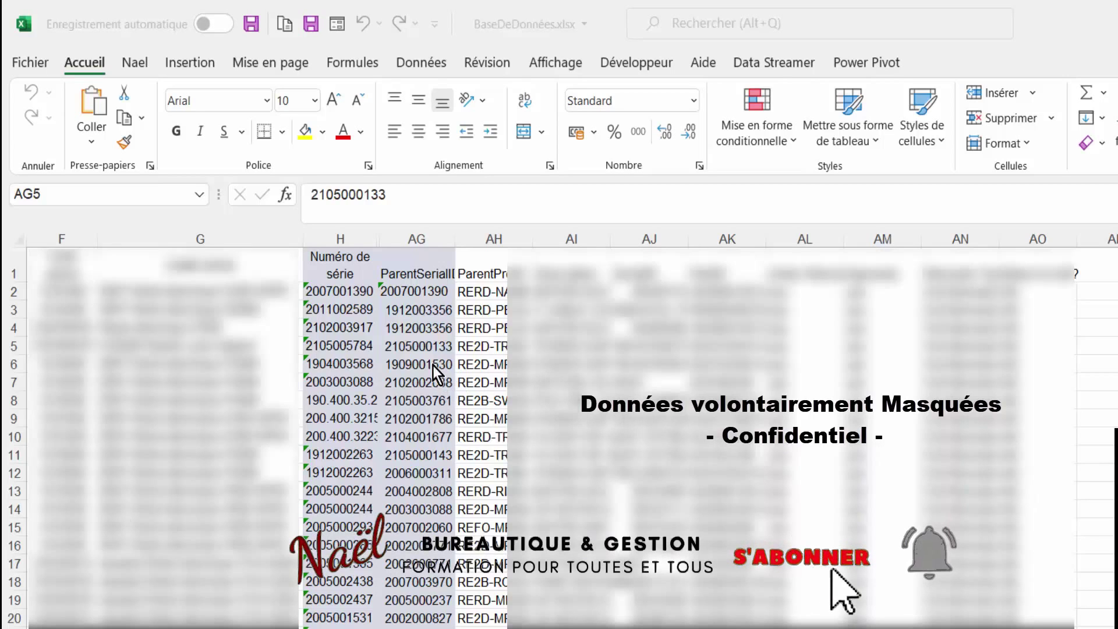
Compare the first serial number in H2 with the first ParentSerialID in AG2
left_click(351, 235)
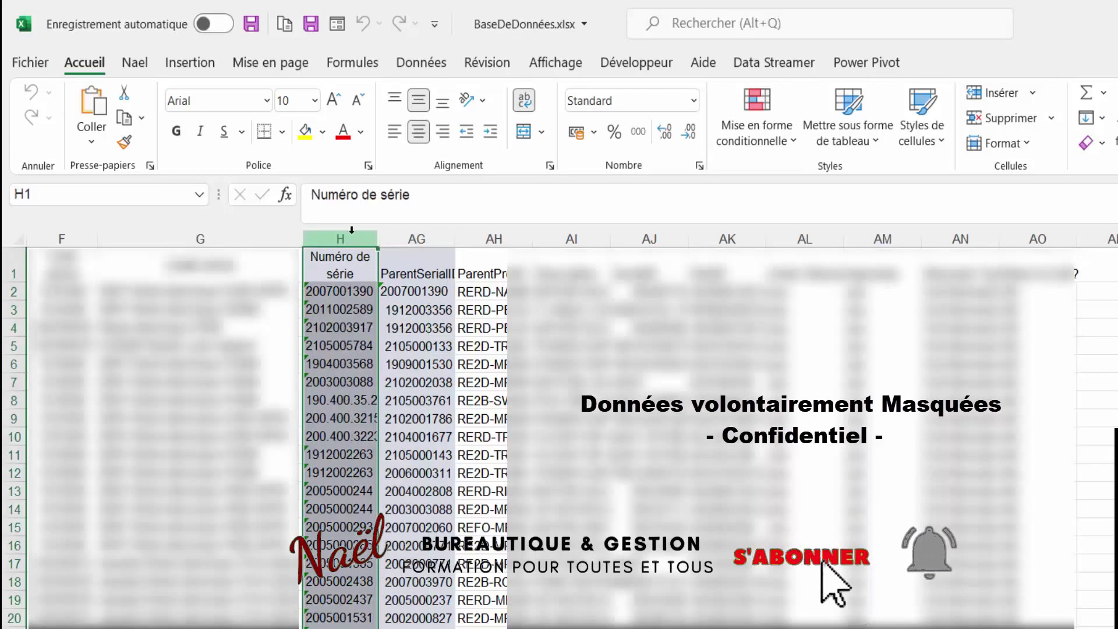
left_click(419, 234)
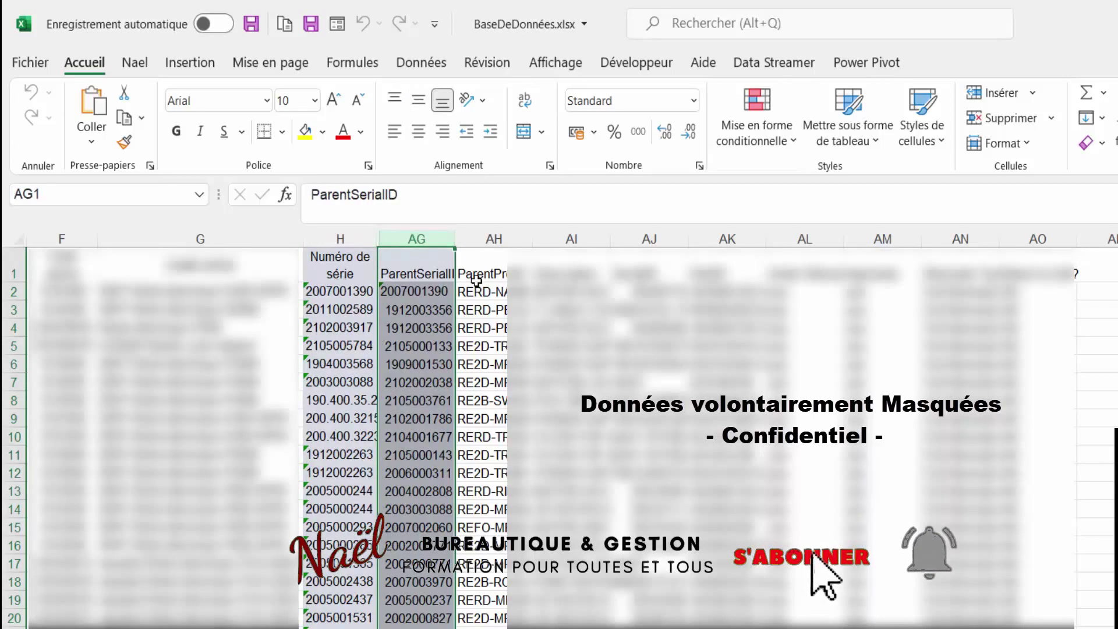
left_click(333, 291)
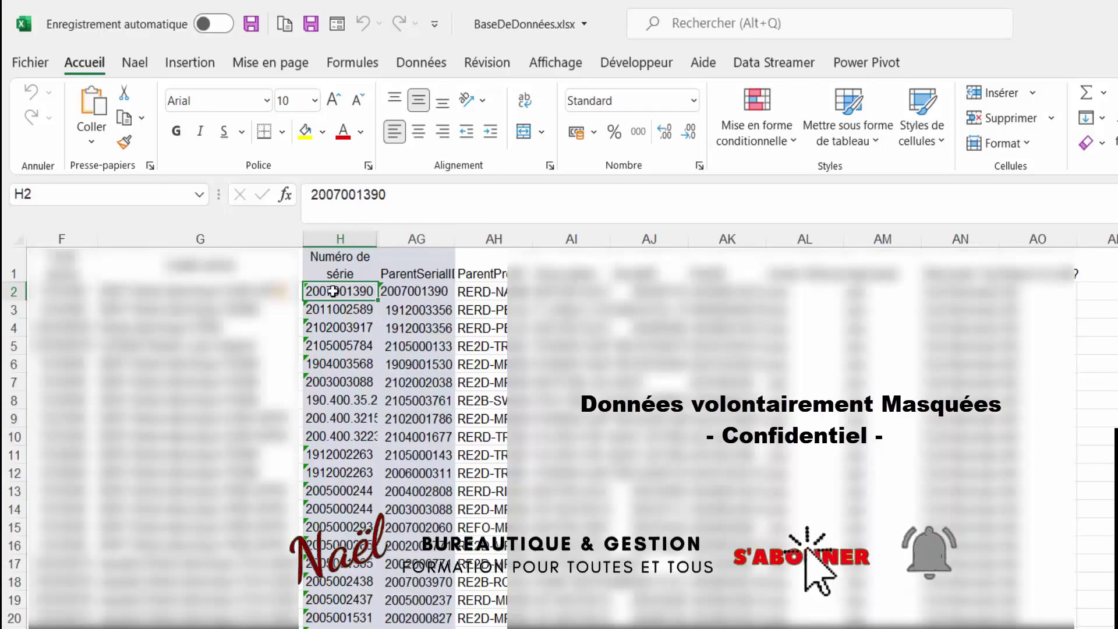
left_click(414, 237)
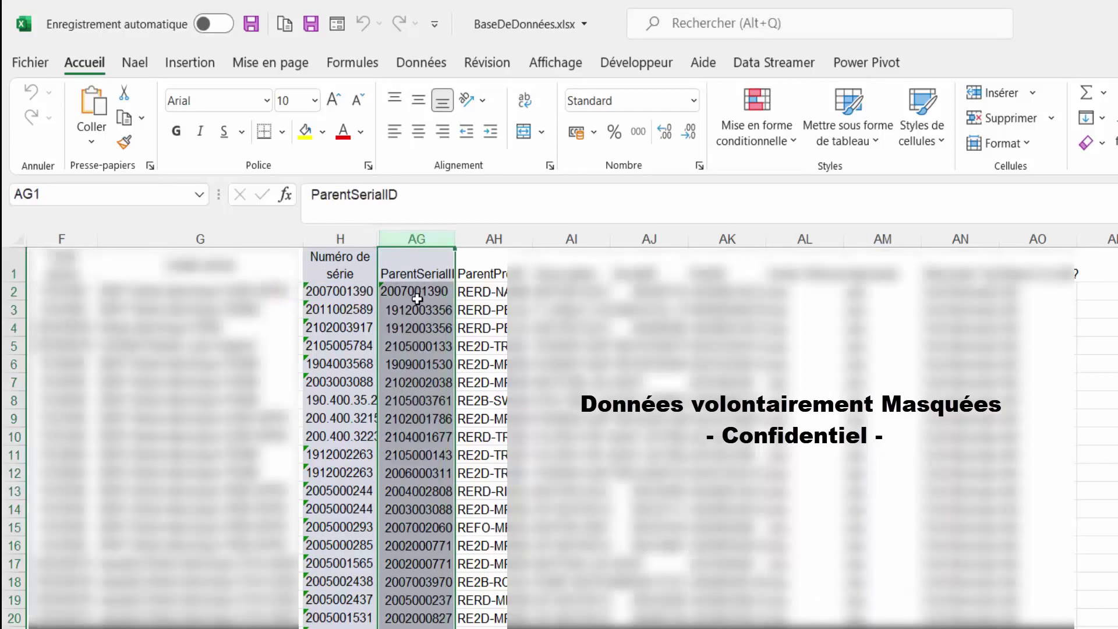
left_click(417, 297)
left_click(338, 292)
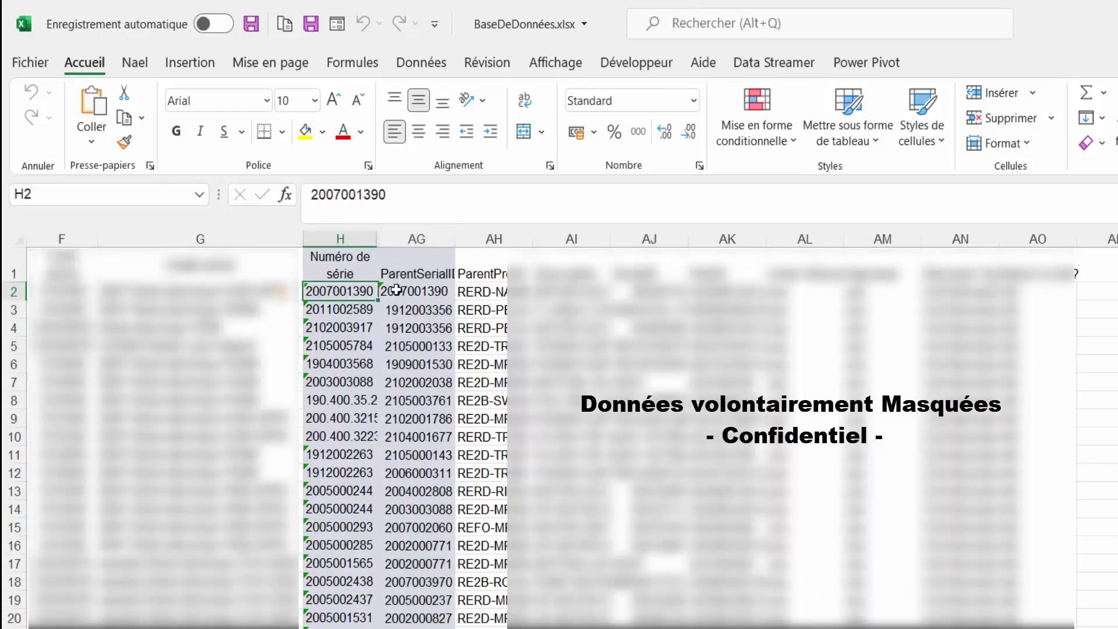
left_click(396, 289)
left_click(342, 291)
left_click(421, 296)
left_click(334, 291)
left_click(384, 291)
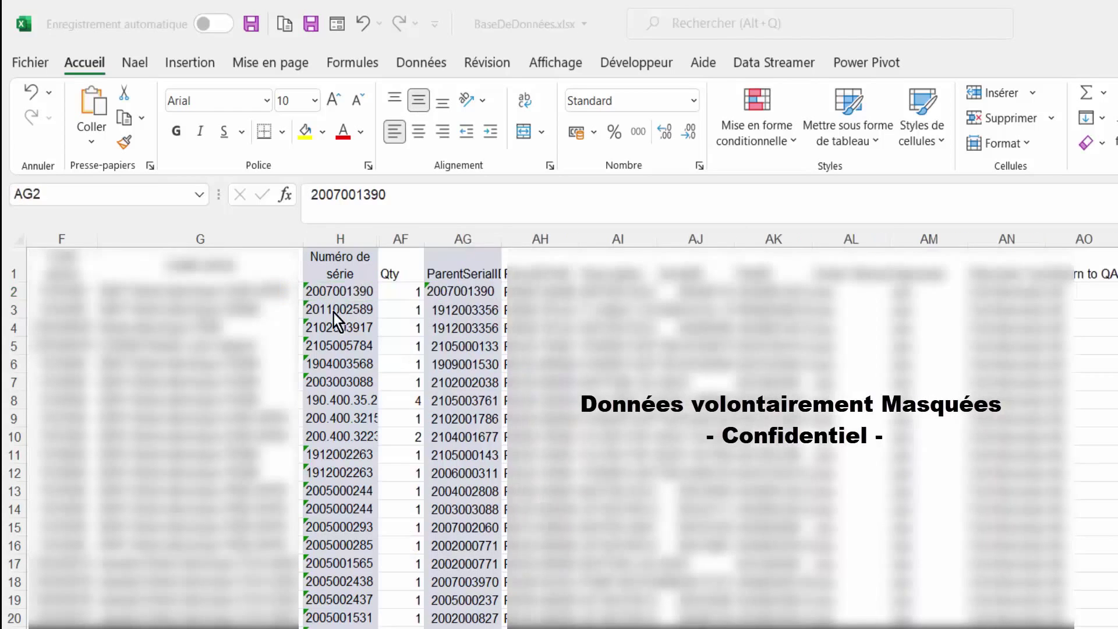
Compare the serial number in H3 with the ParentSerialID in AG3
left_click(333, 310)
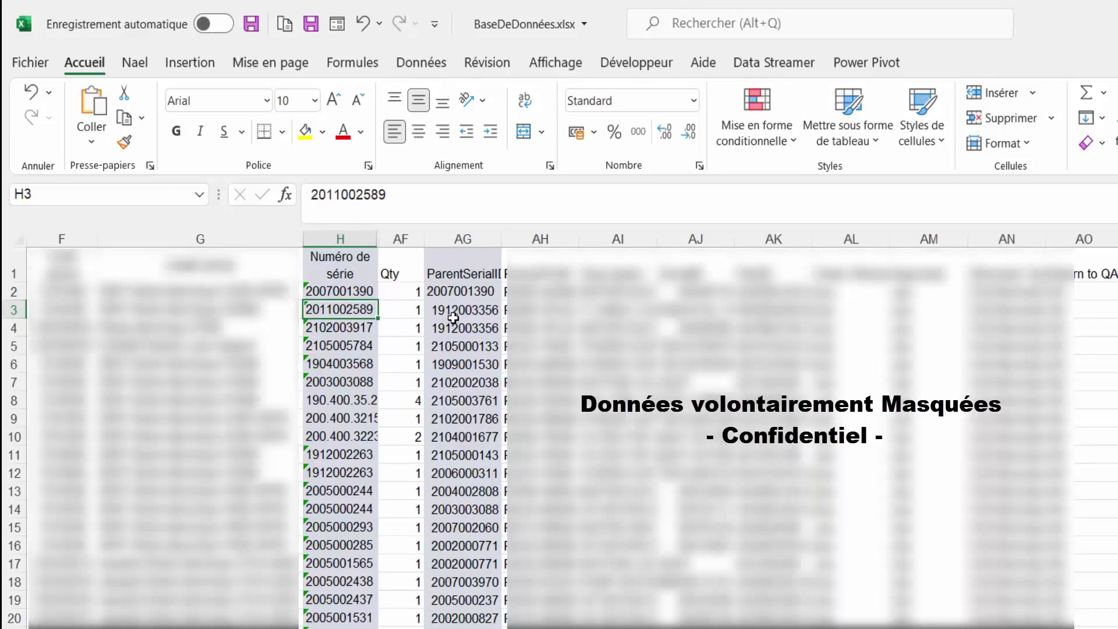
left_click(462, 309)
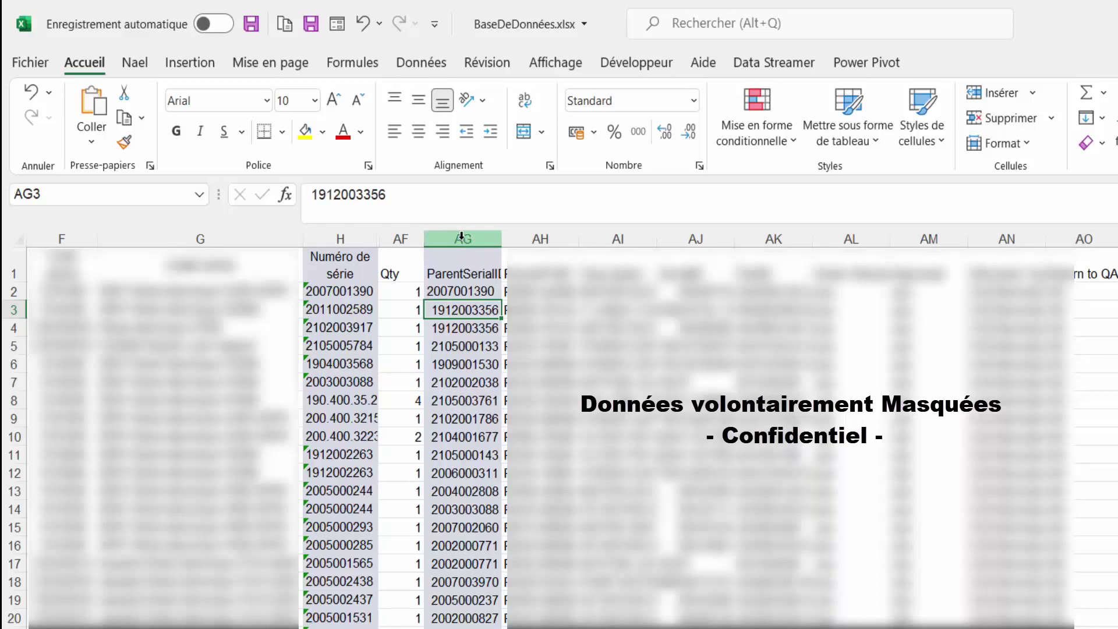
left_click(461, 235)
left_click(456, 313)
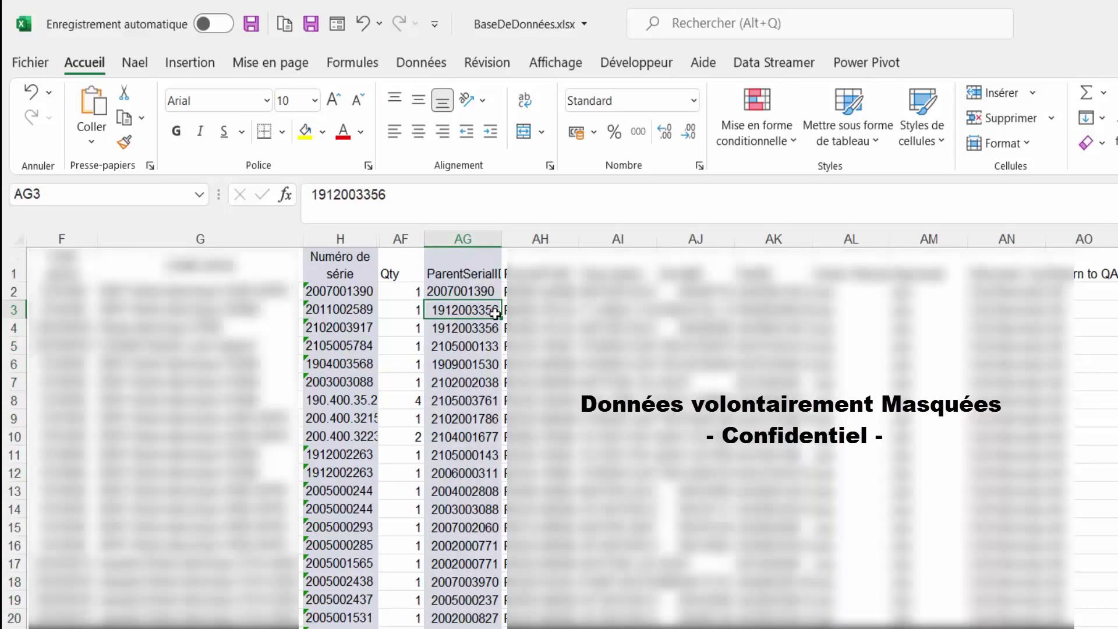
left_click(341, 309)
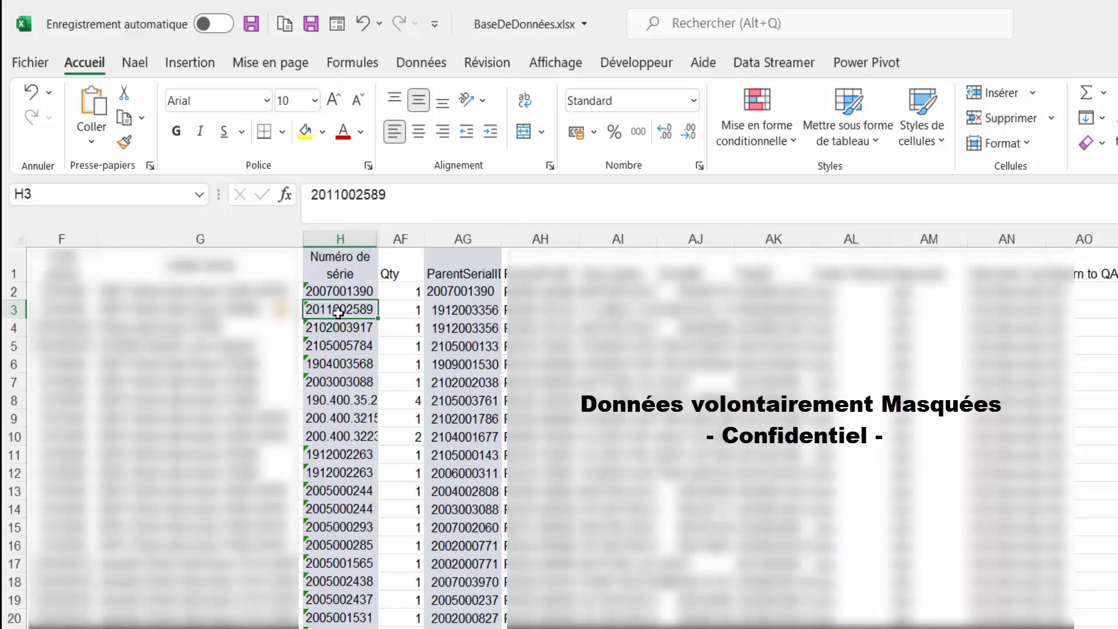
left_click(479, 317)
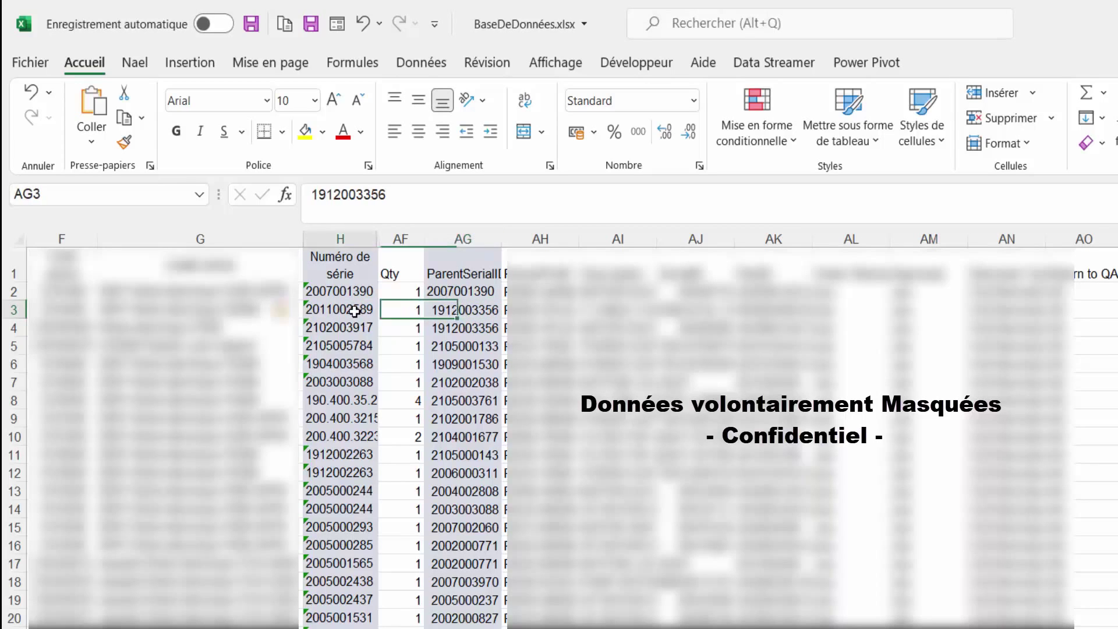
left_click(355, 311)
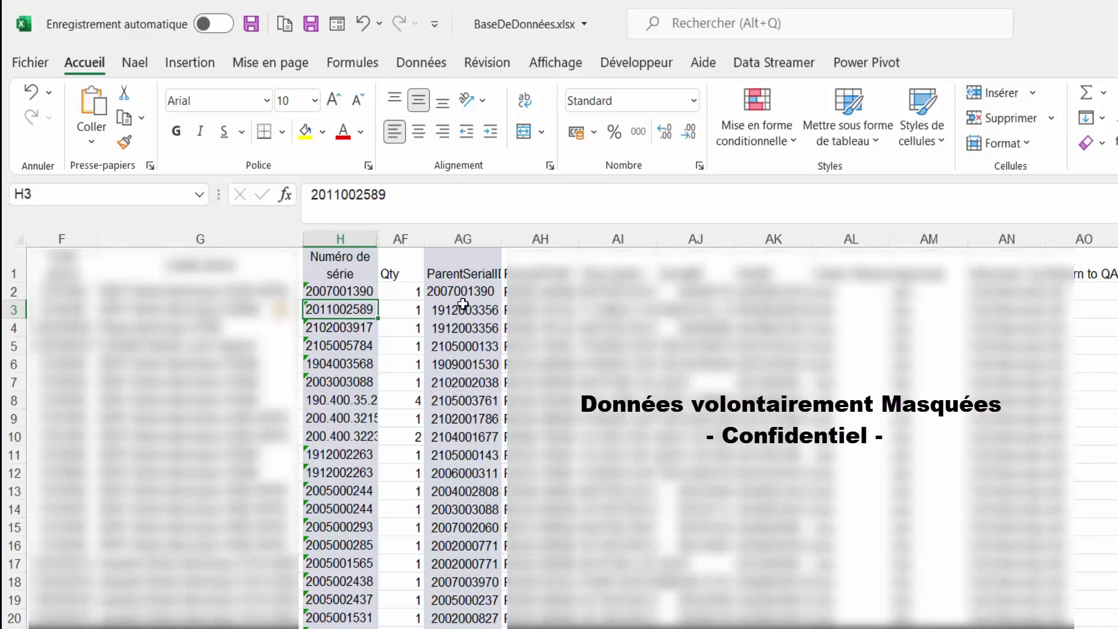
left_click(464, 308)
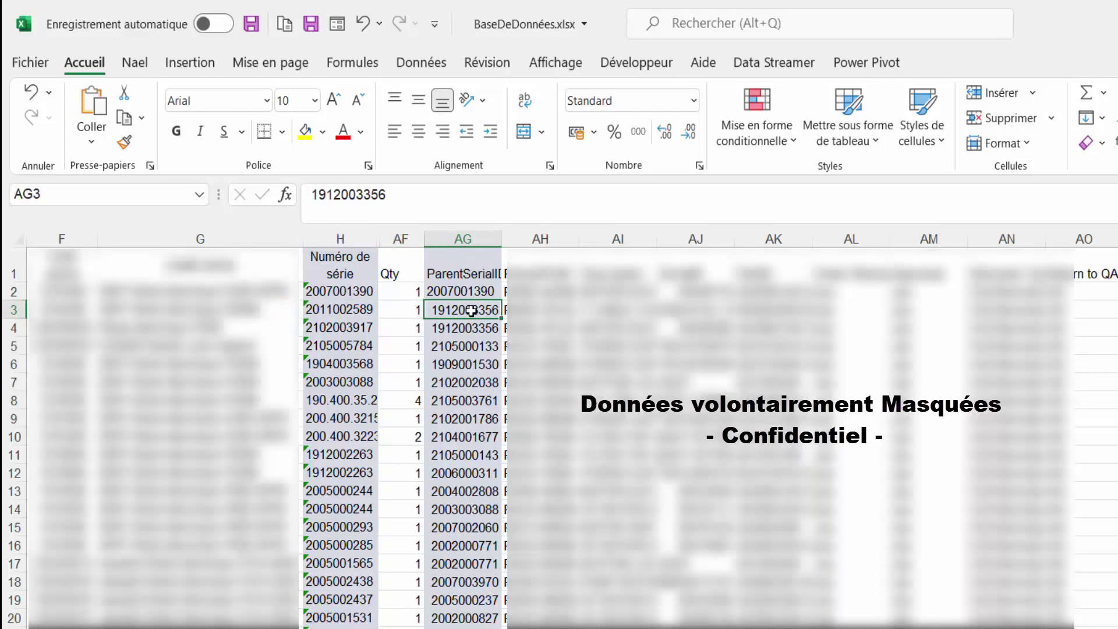
Scroll down to inspect the ParentSerialID in AG51, then return to AG2
scroll(471, 310, "down", 1)
scroll(470, 311, "down", 3)
scroll(470, 310, "down", 3)
scroll(471, 310, "down", 5)
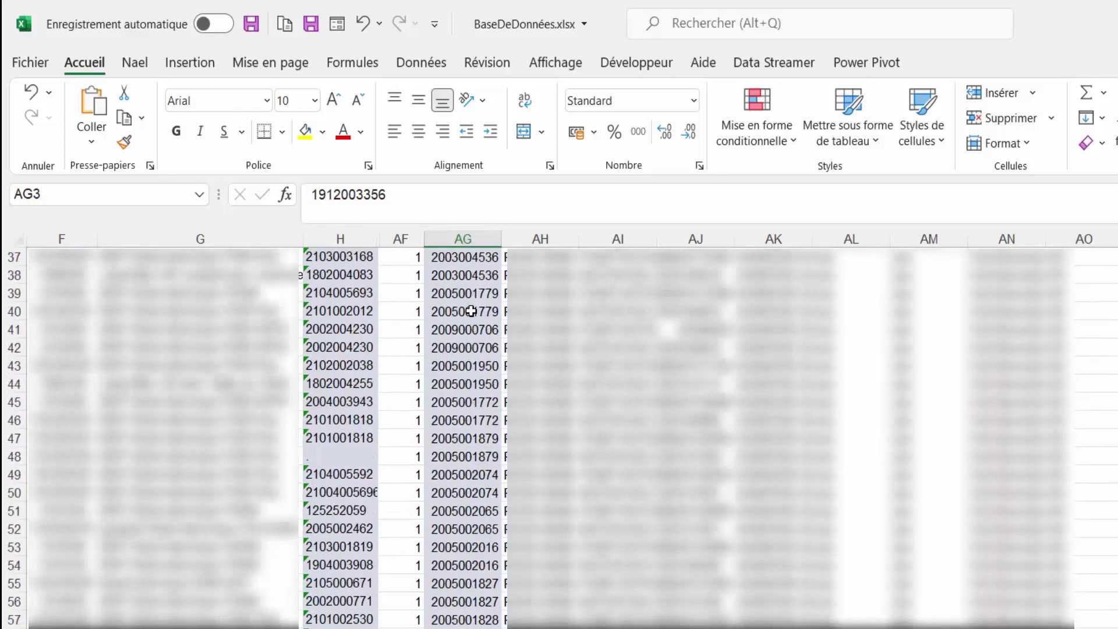
scroll(470, 310, "up", 7)
scroll(470, 310, "down", 9)
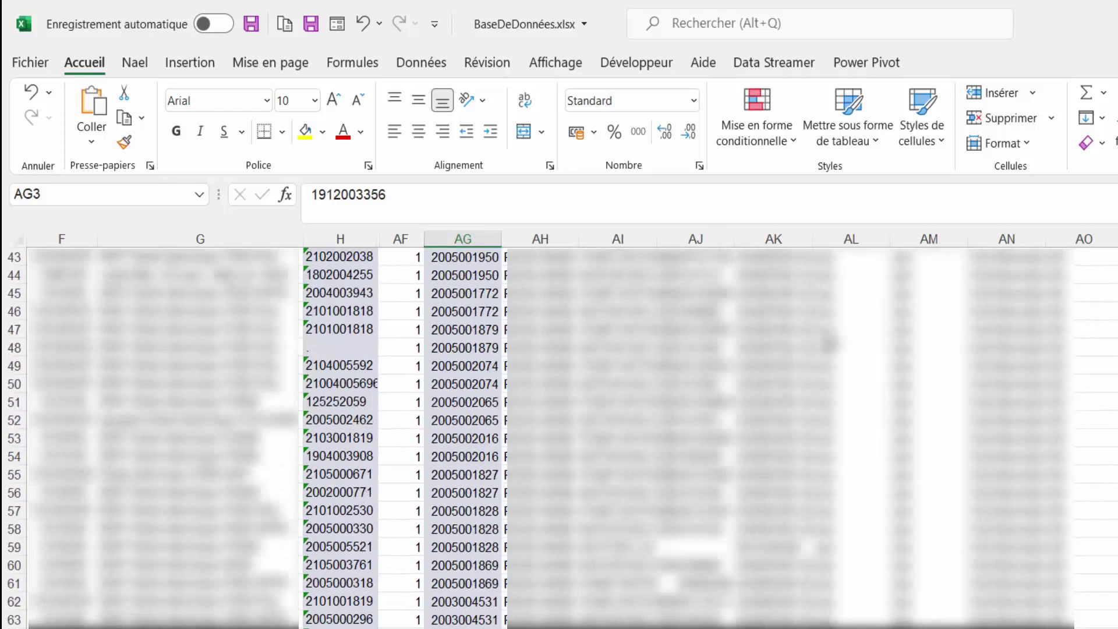
left_click(498, 396)
scroll(498, 396, "up", 7)
scroll(498, 397, "up", 7)
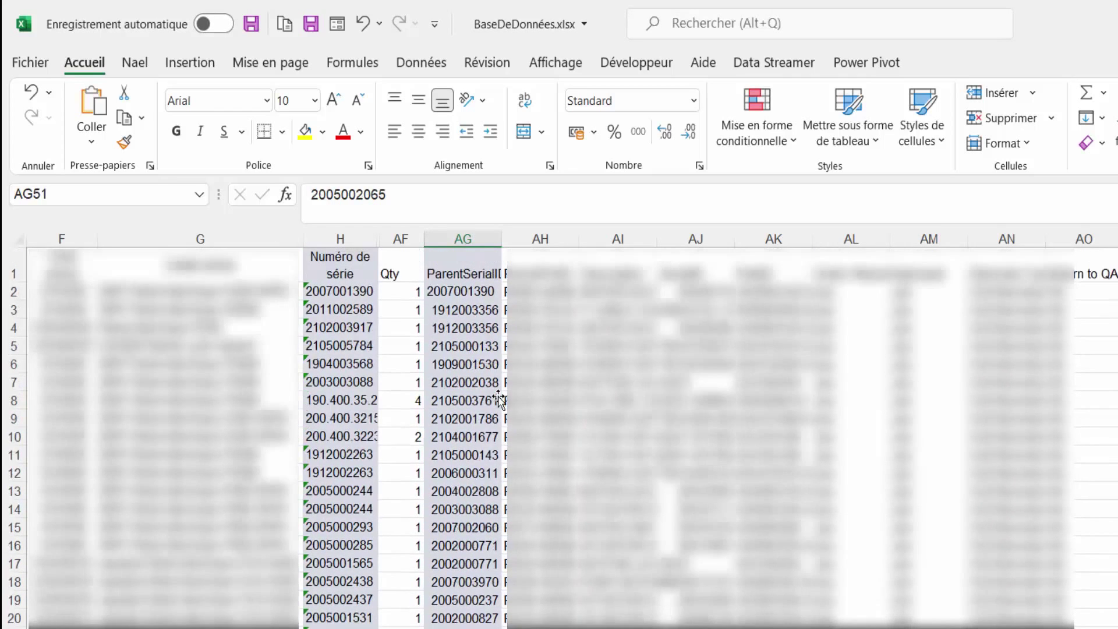
left_click(463, 290)
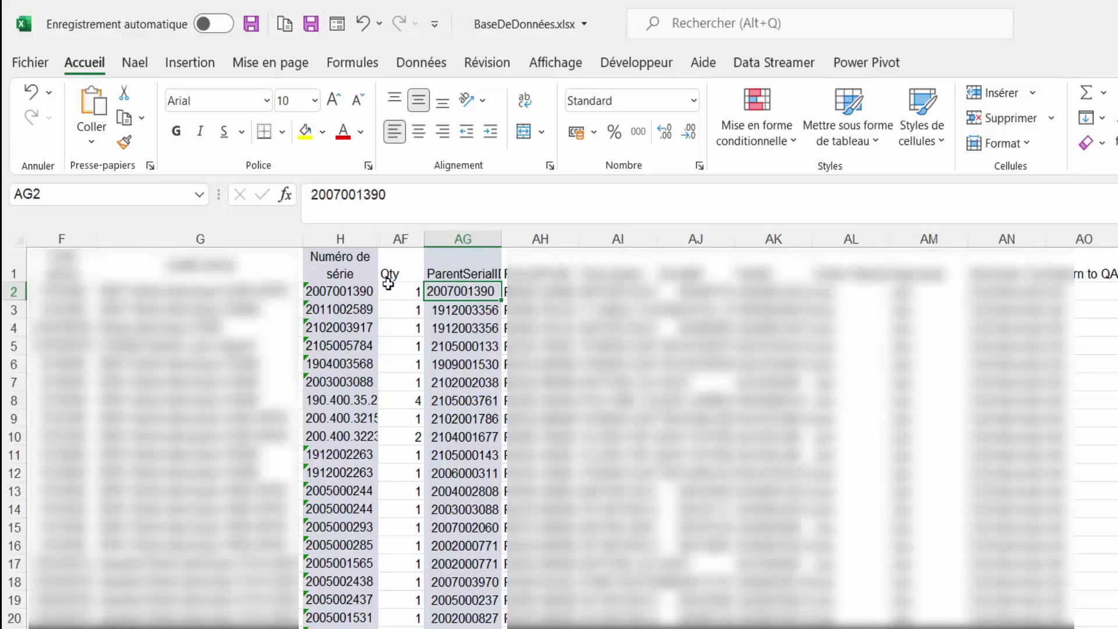
Recheck H3 against AG3, opening H3 for editing and leaving it unchanged
left_click(340, 293)
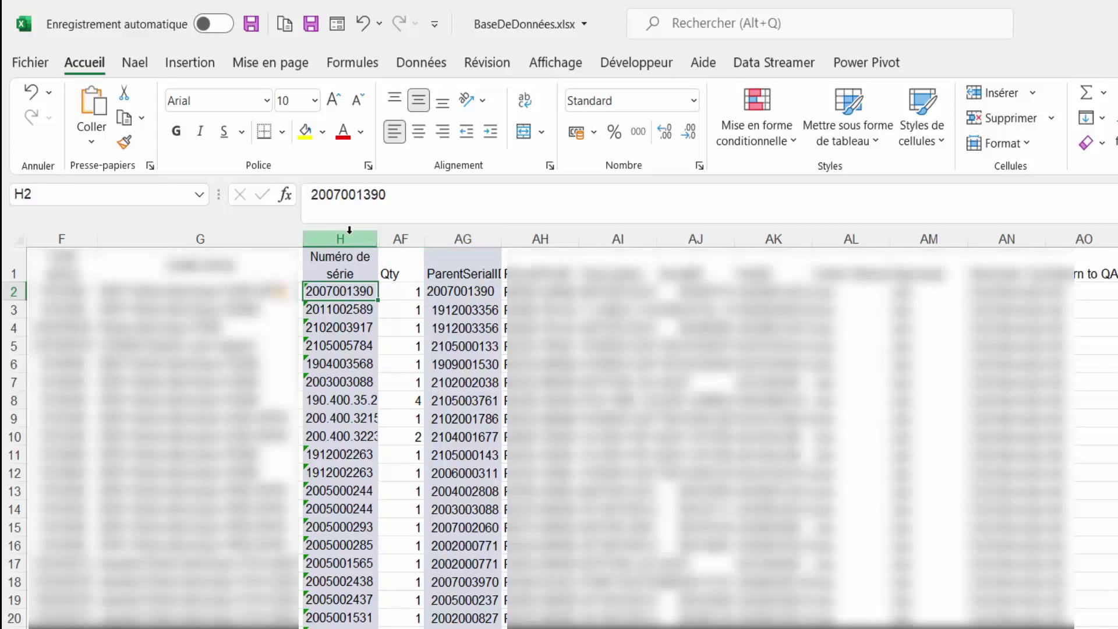
left_click(350, 237)
left_click(340, 309)
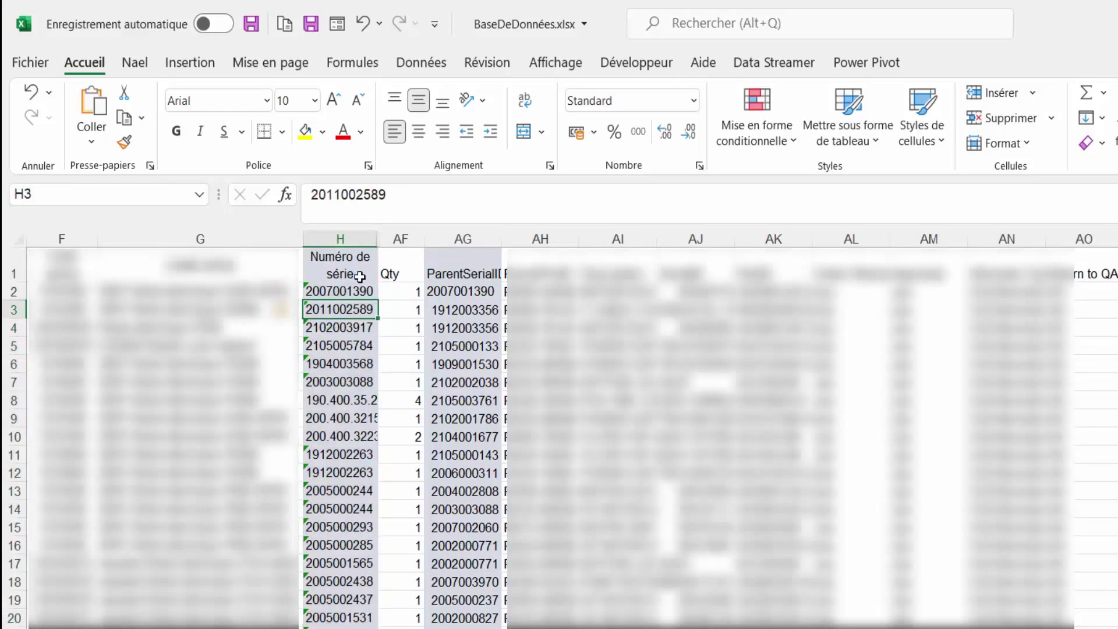
left_click(462, 238)
left_click(464, 309)
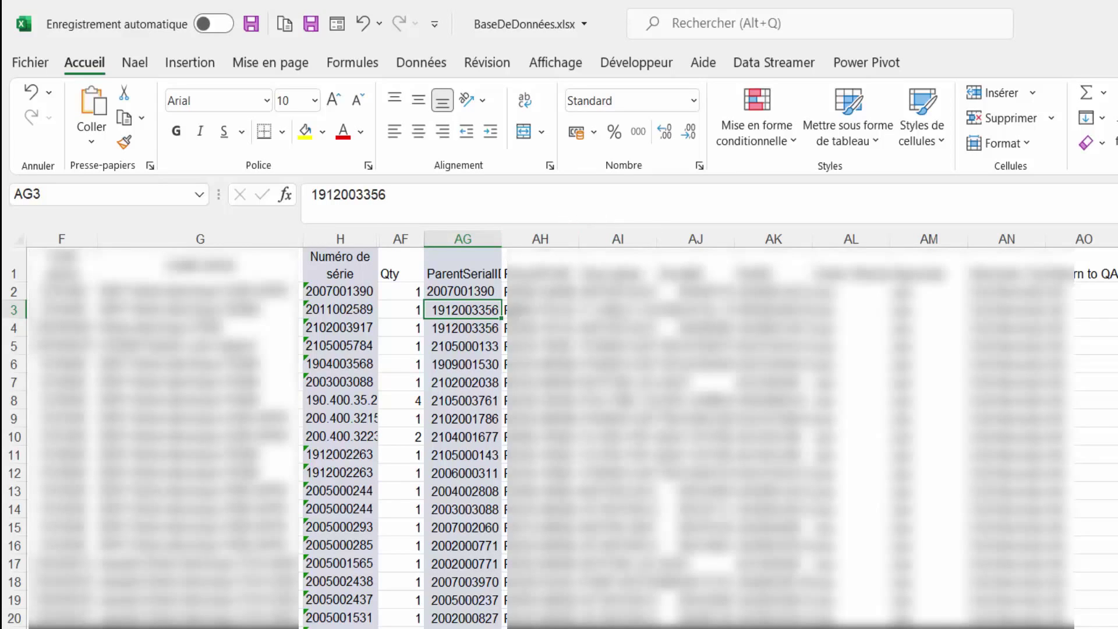
left_click(335, 310)
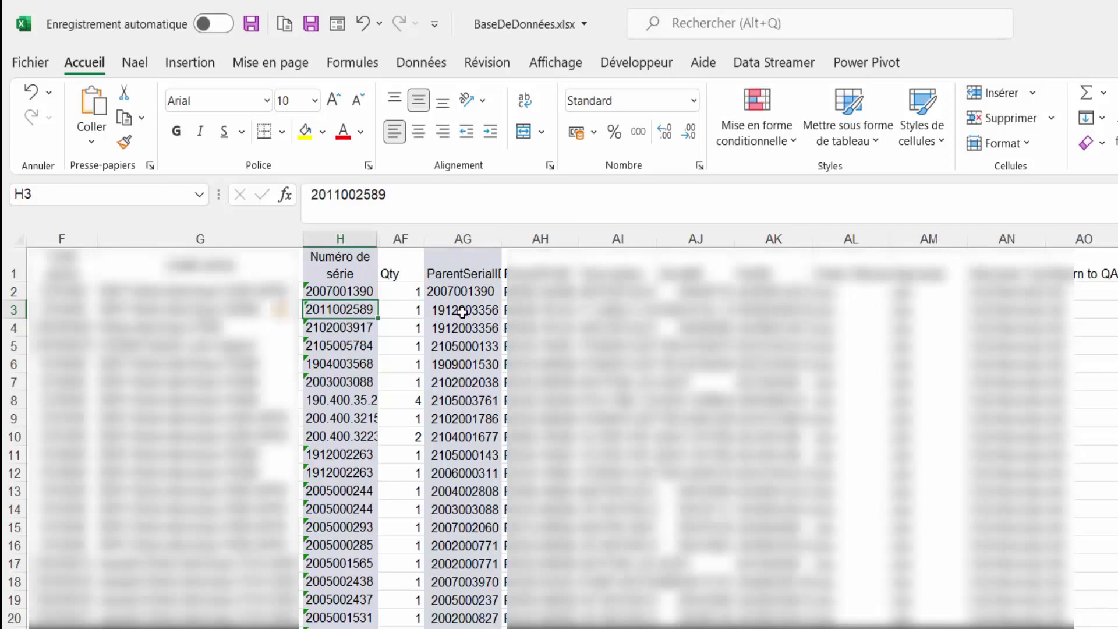
key("F2")
key("alt+Tab")
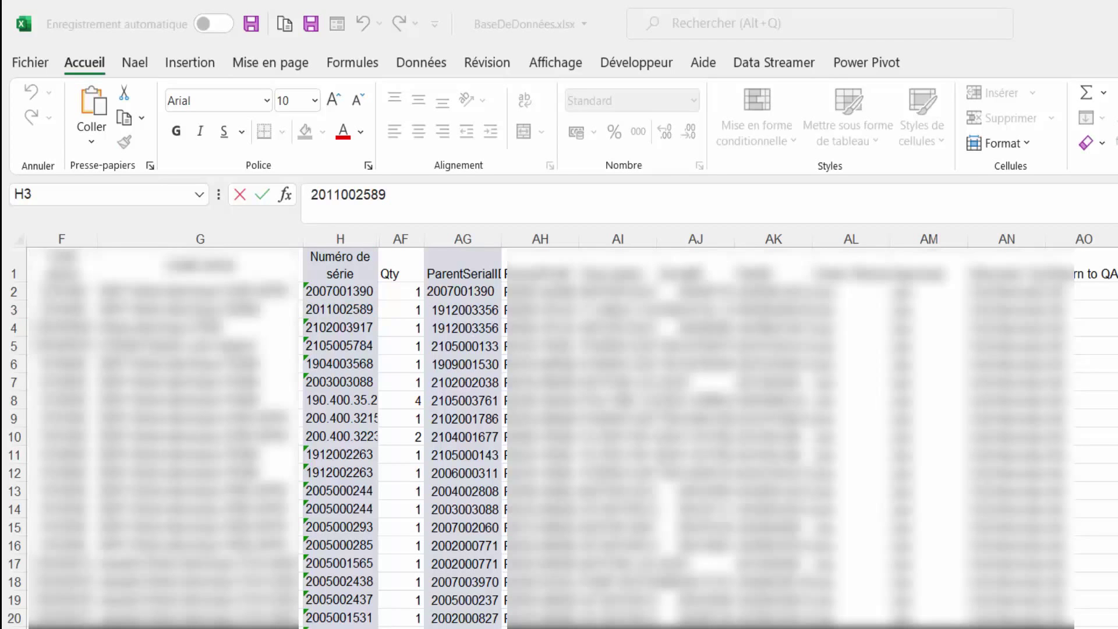
key("Escape")
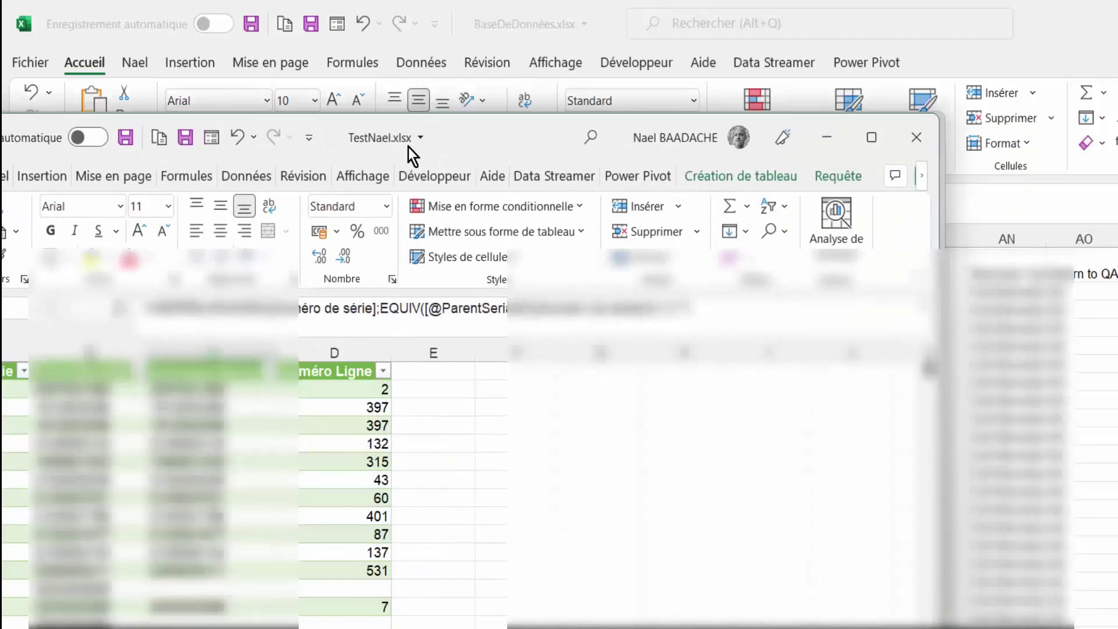
Maximize the TestNael workbook and read the SIERREUR formulas in C2 (Correspondance) and D2 (Numéro Ligne)
left_click_drag(407, 148, 521, 134)
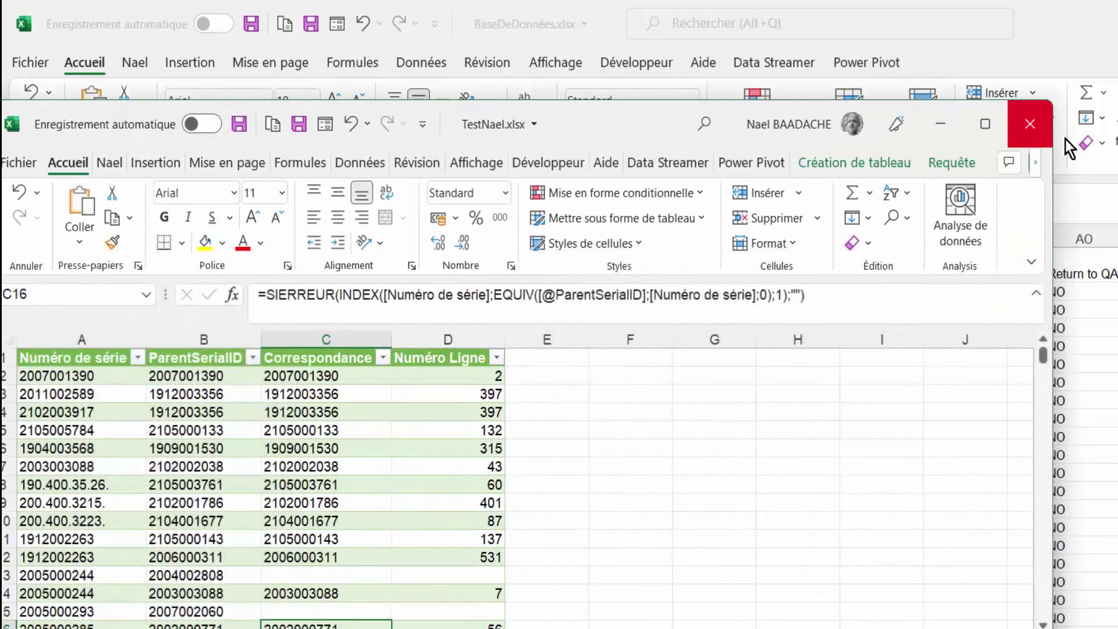
left_click(984, 123)
left_click(315, 327)
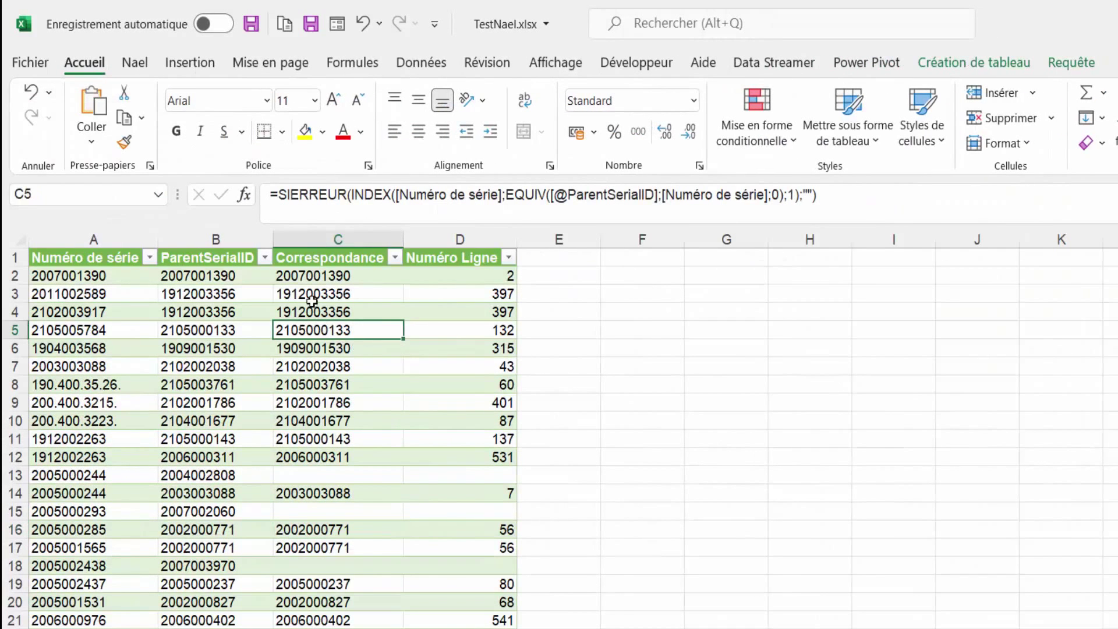
left_click(302, 278)
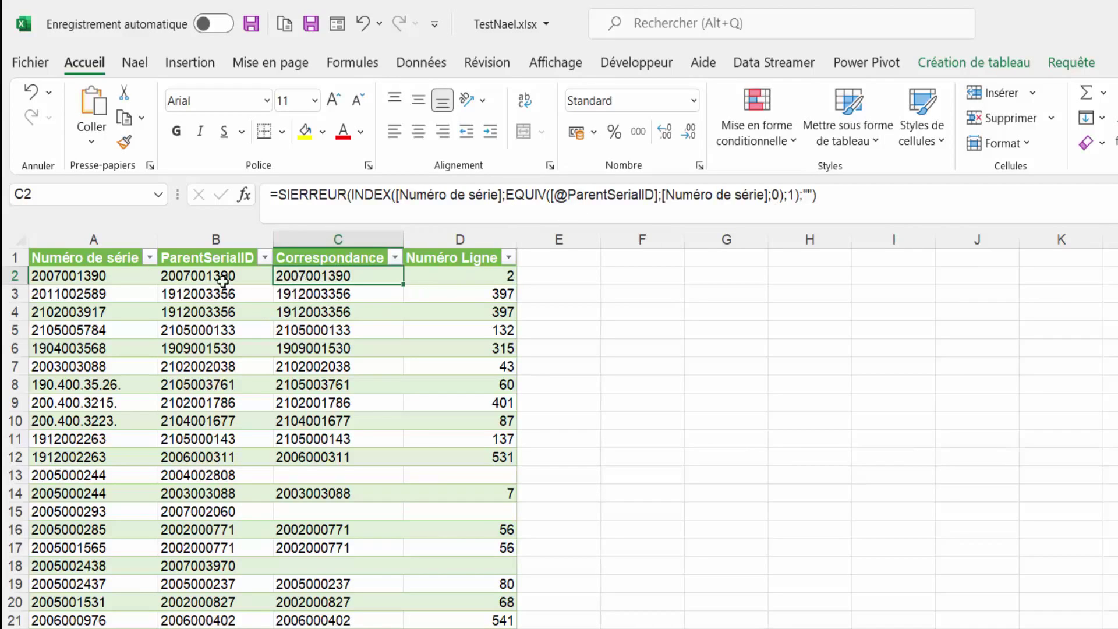
left_click(70, 279)
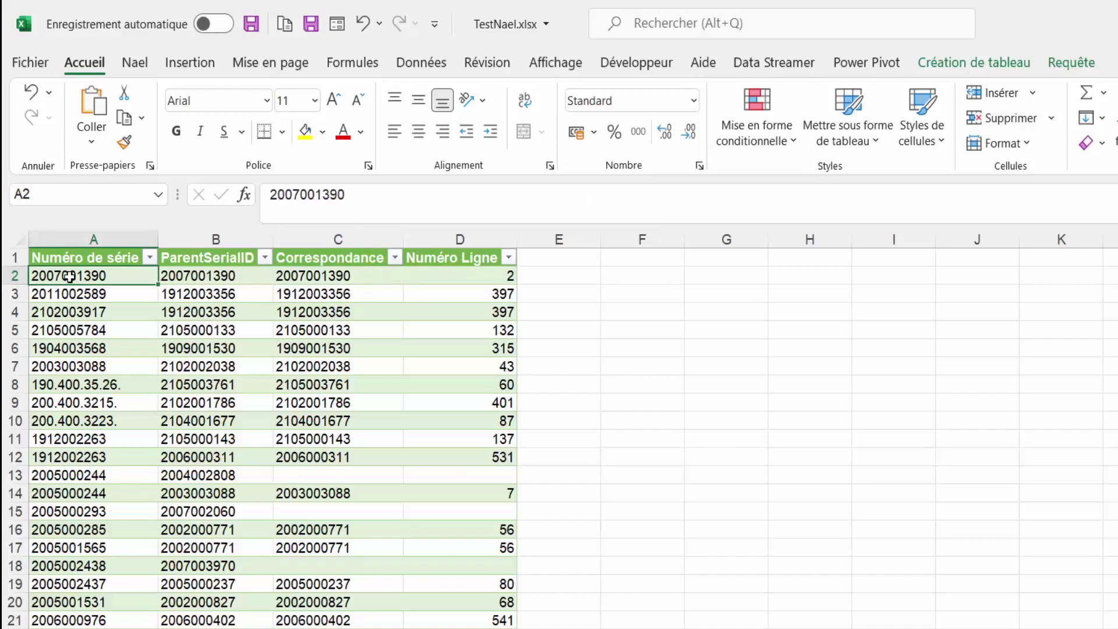
left_click(218, 289)
left_click(220, 276)
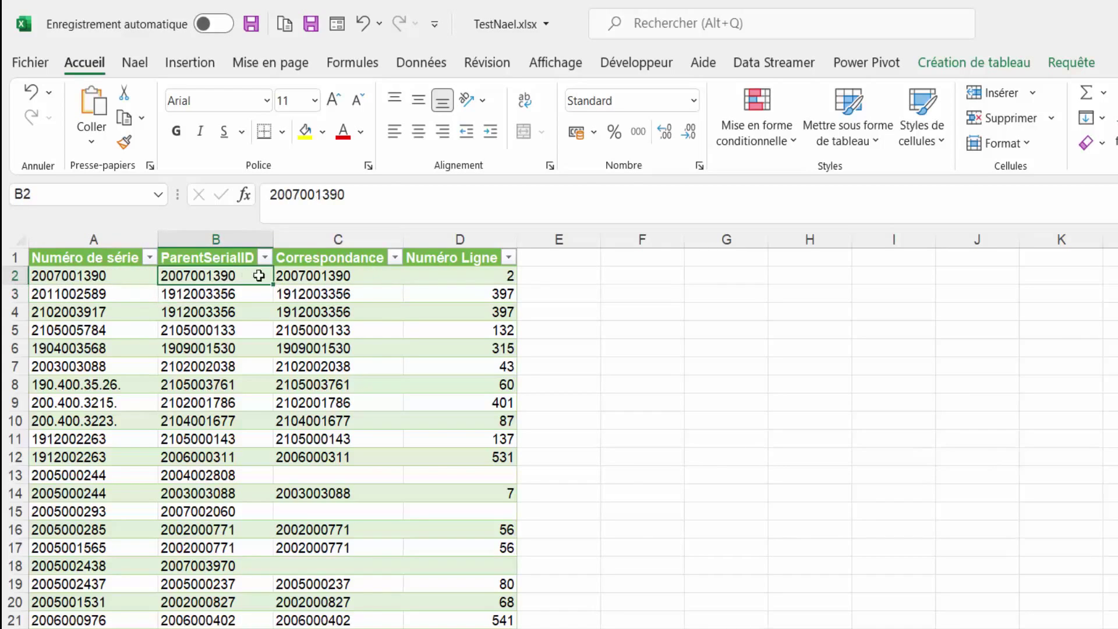
left_click(309, 279)
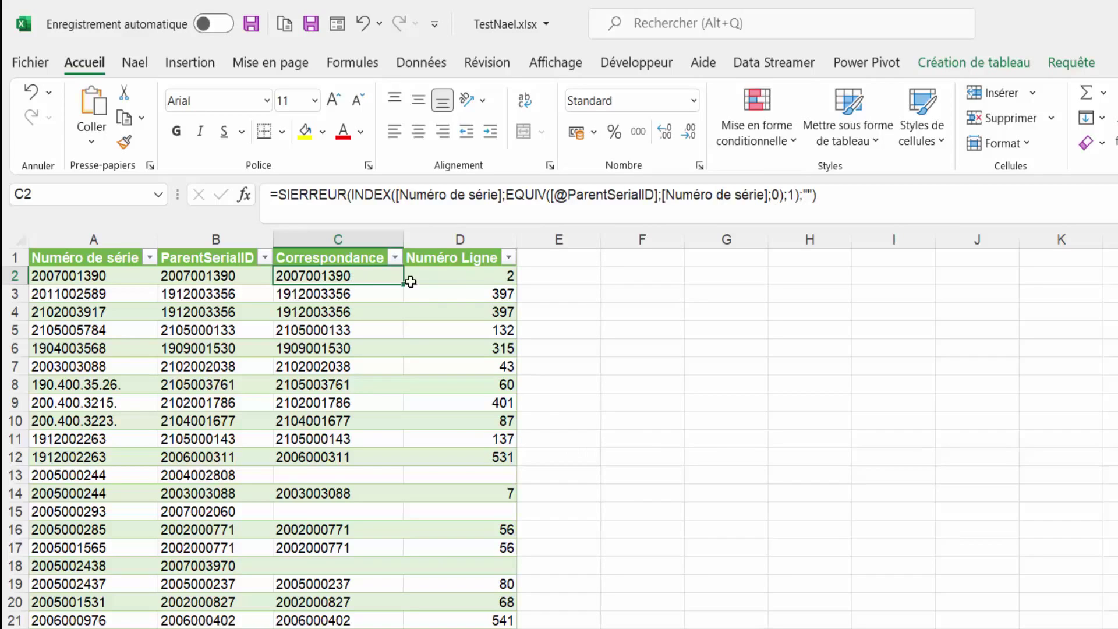
left_click(463, 277)
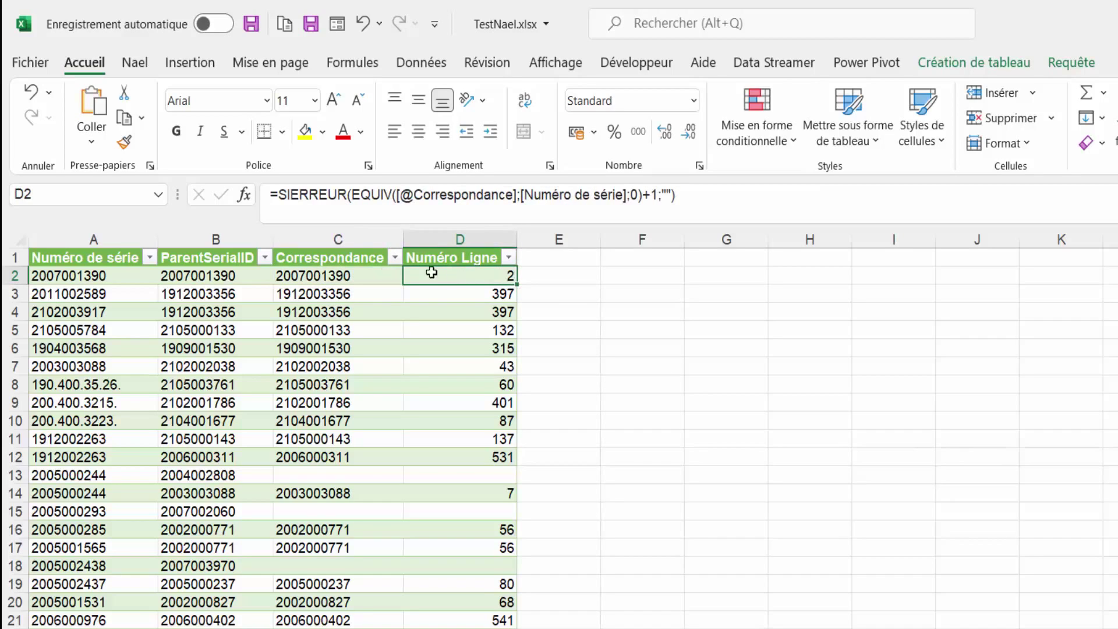
left_click(332, 274)
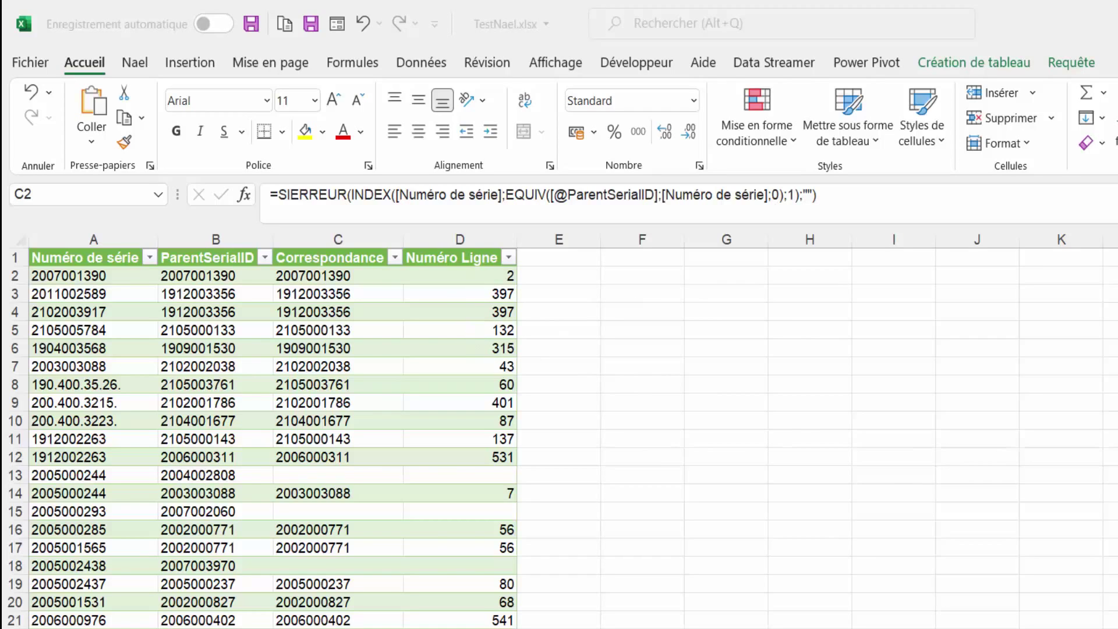
left_click(477, 279)
left_click(554, 274)
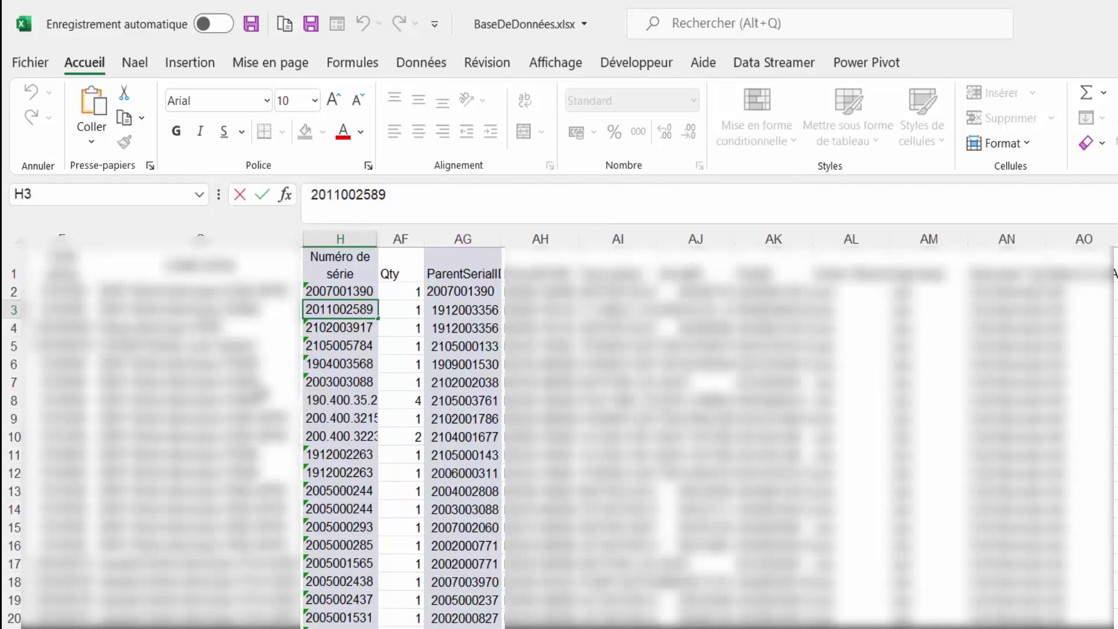
Create a blank workbook and import BaseDeDonnées.xlsx via Get Data from an Excel workbook
left_click(324, 367)
key("ctrl+n")
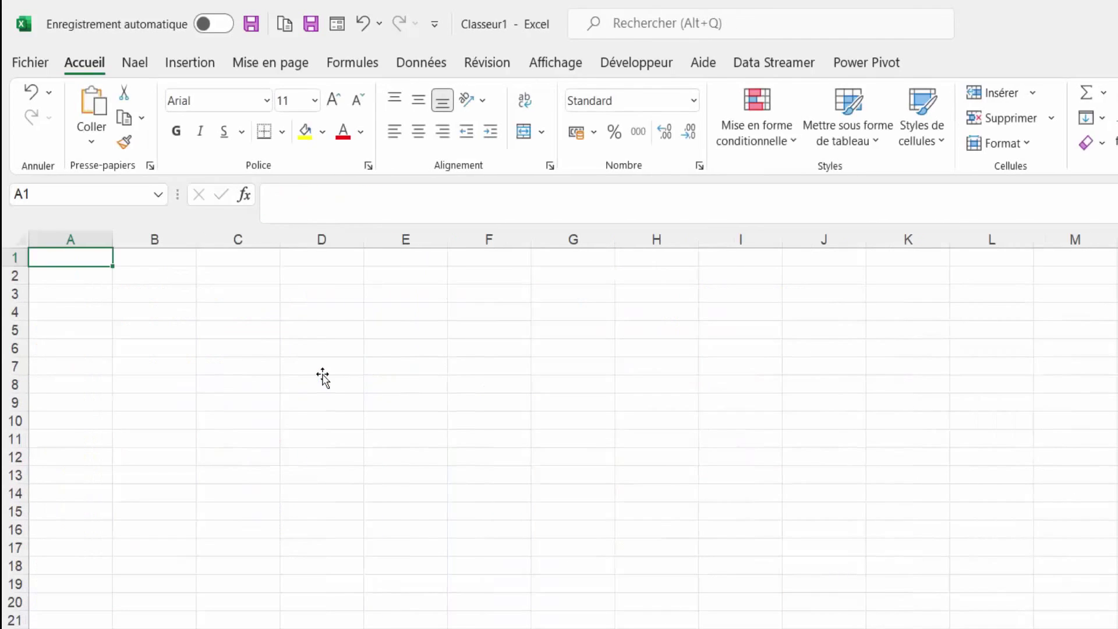
left_click(429, 65)
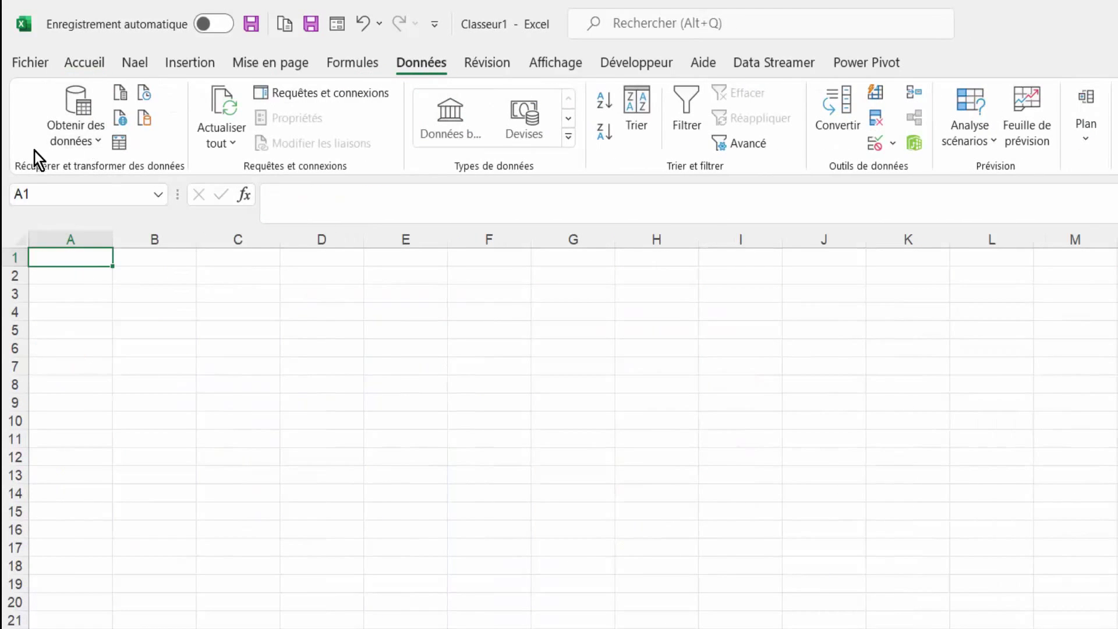
left_click(74, 148)
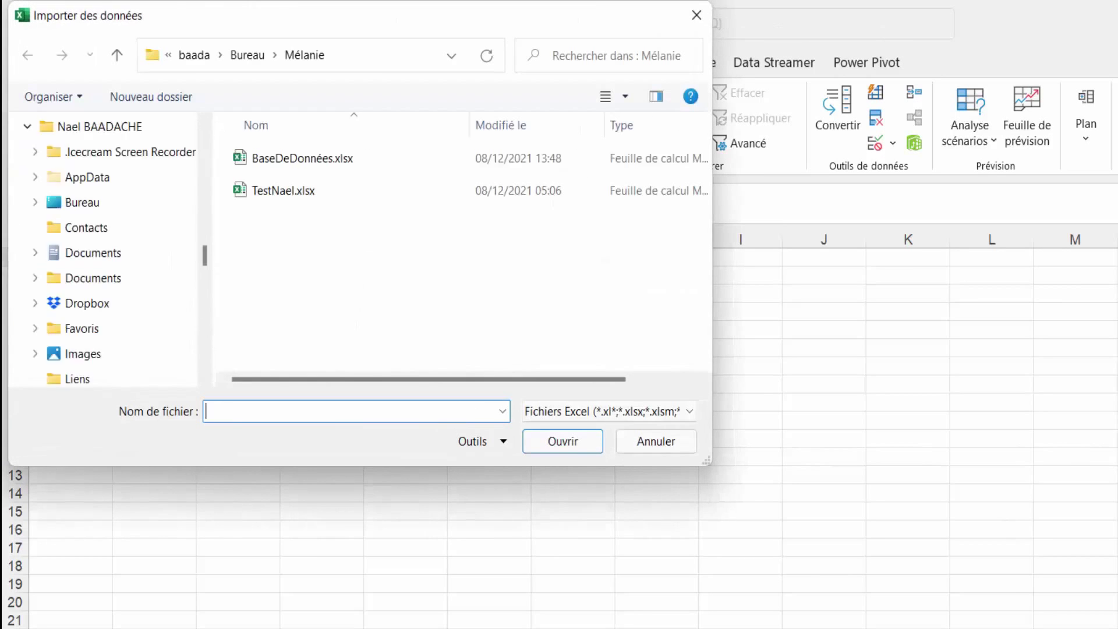
left_click(278, 160)
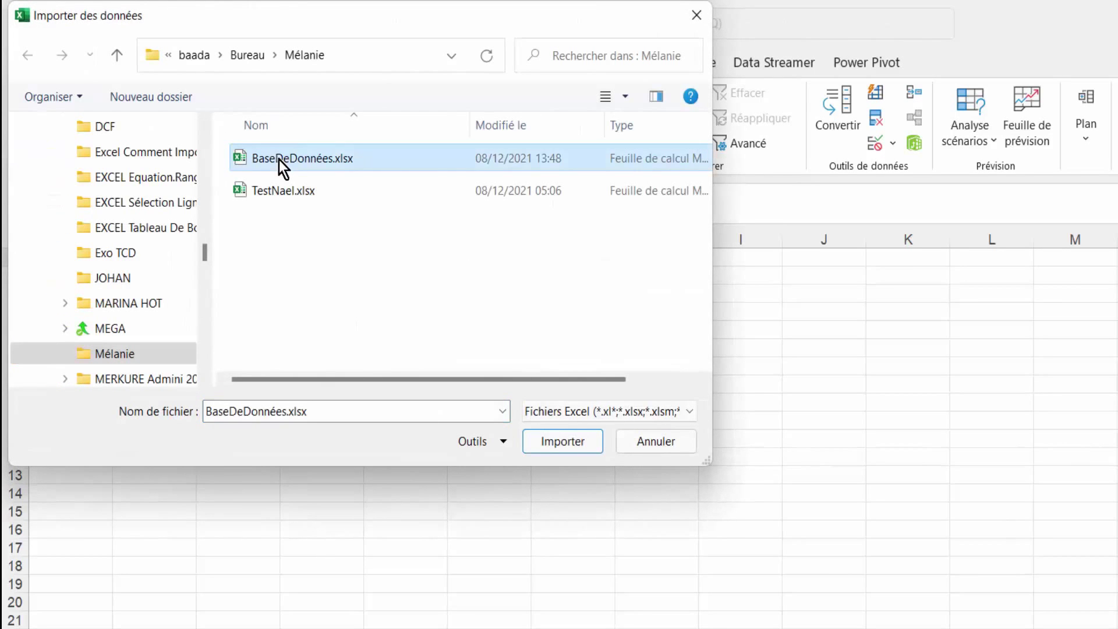
double_click(278, 159)
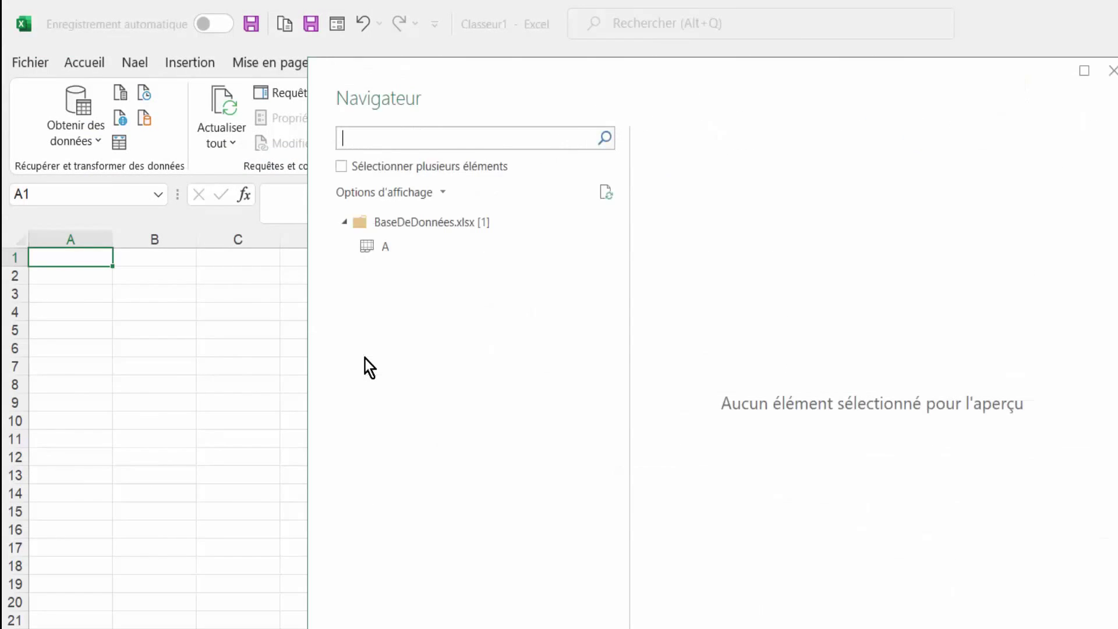
Preview sheet A in the Navigator and send it to Power Query with Transformer les données
left_click(385, 247)
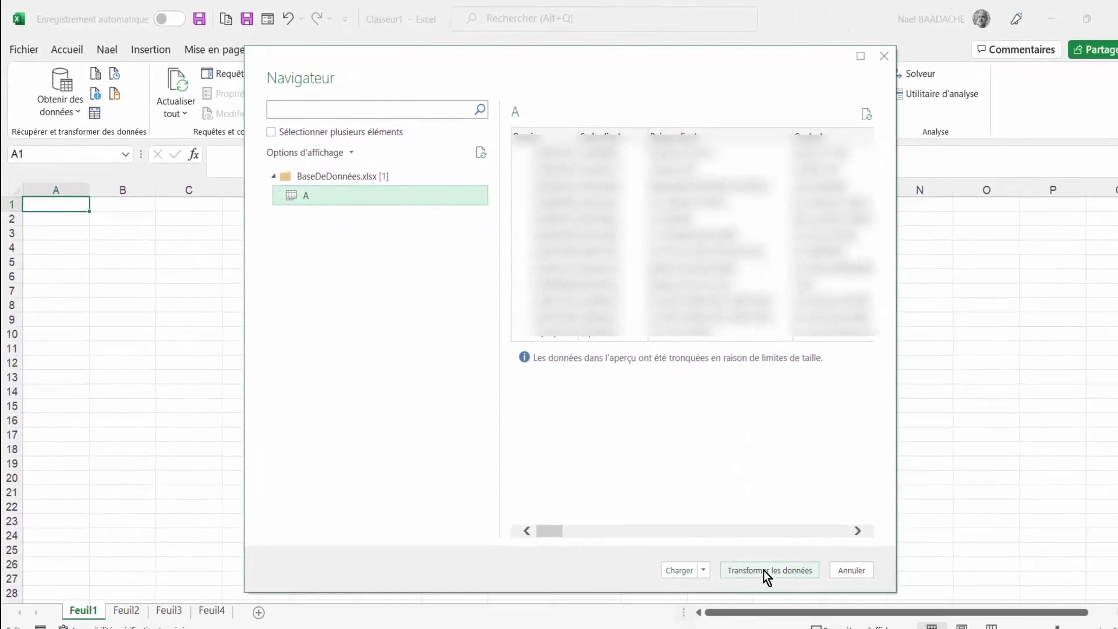
left_click(759, 570)
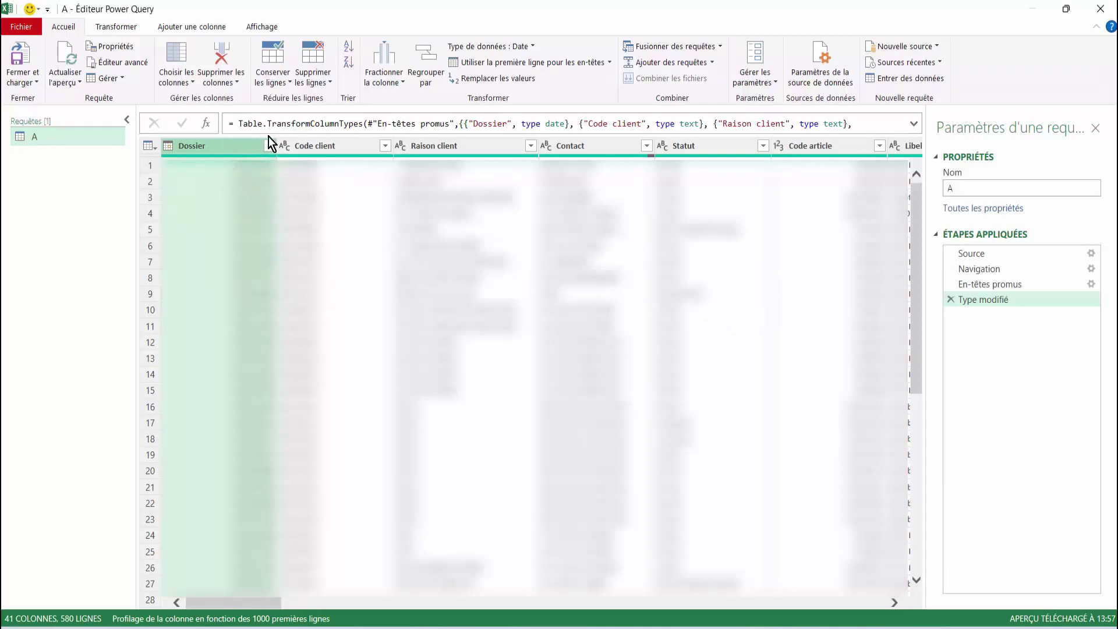
Remove Dossier through Code article and the other extra columns, keeping Numéro de série and ParentSerialID
left_click(316, 145, "ctrl")
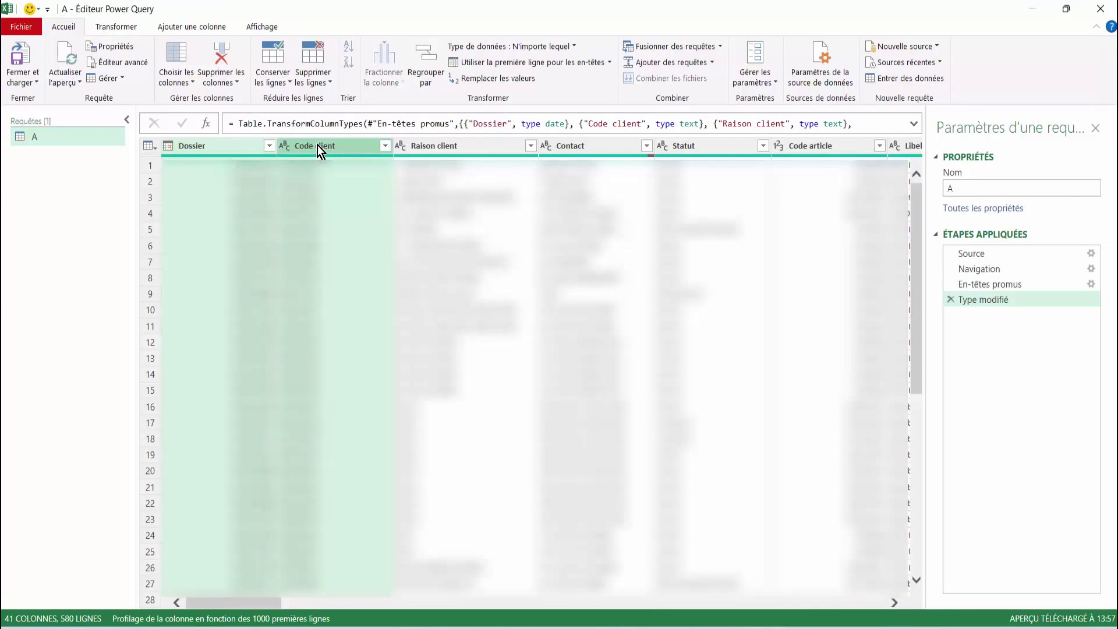
left_click(427, 146, "ctrl")
left_click(575, 148, "ctrl")
left_click(713, 148, "ctrl")
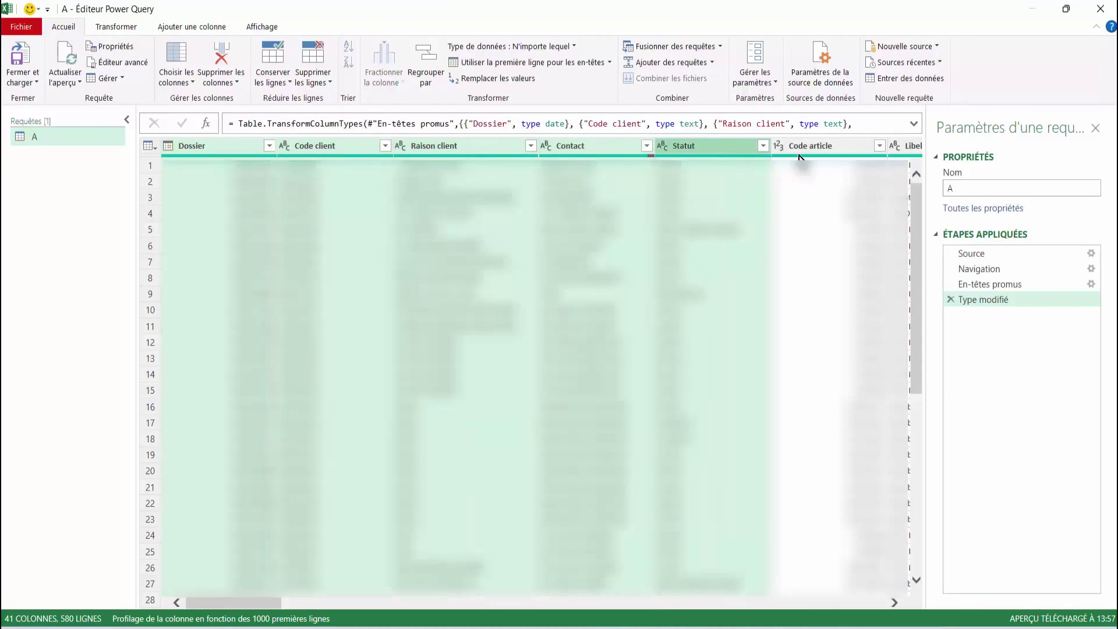
left_click(827, 148, "ctrl")
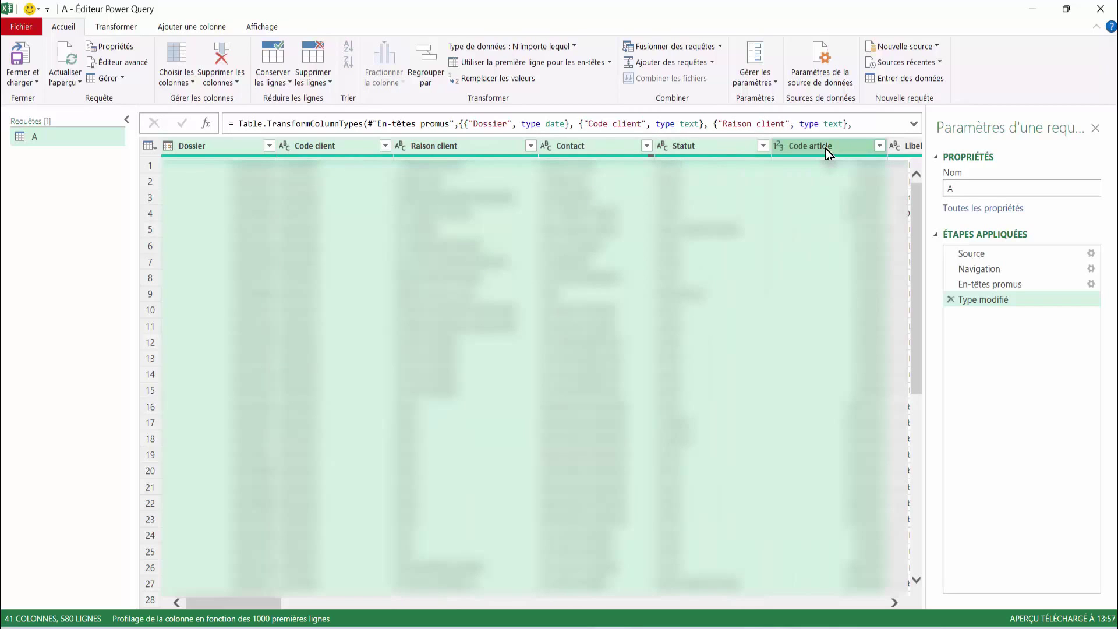
right_click(829, 153)
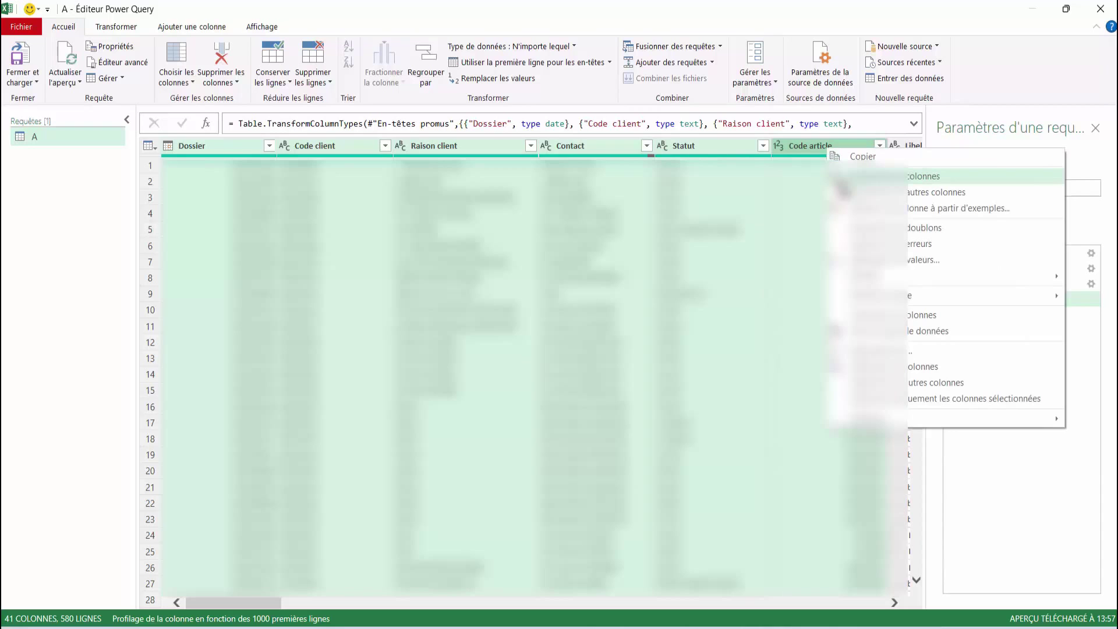
left_click(842, 176)
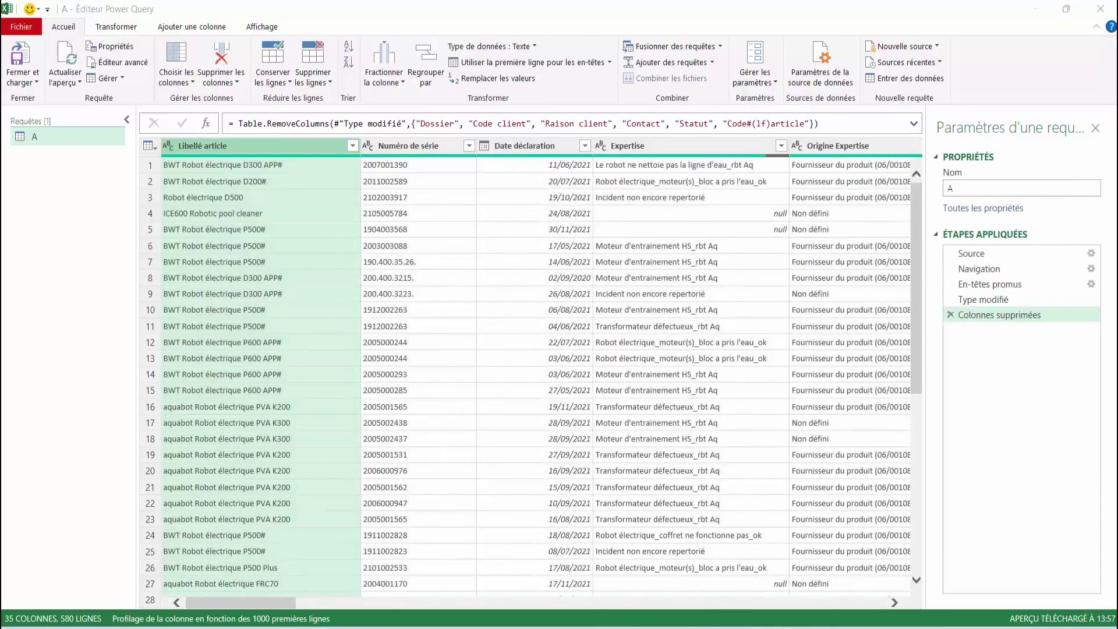
key("Delete")
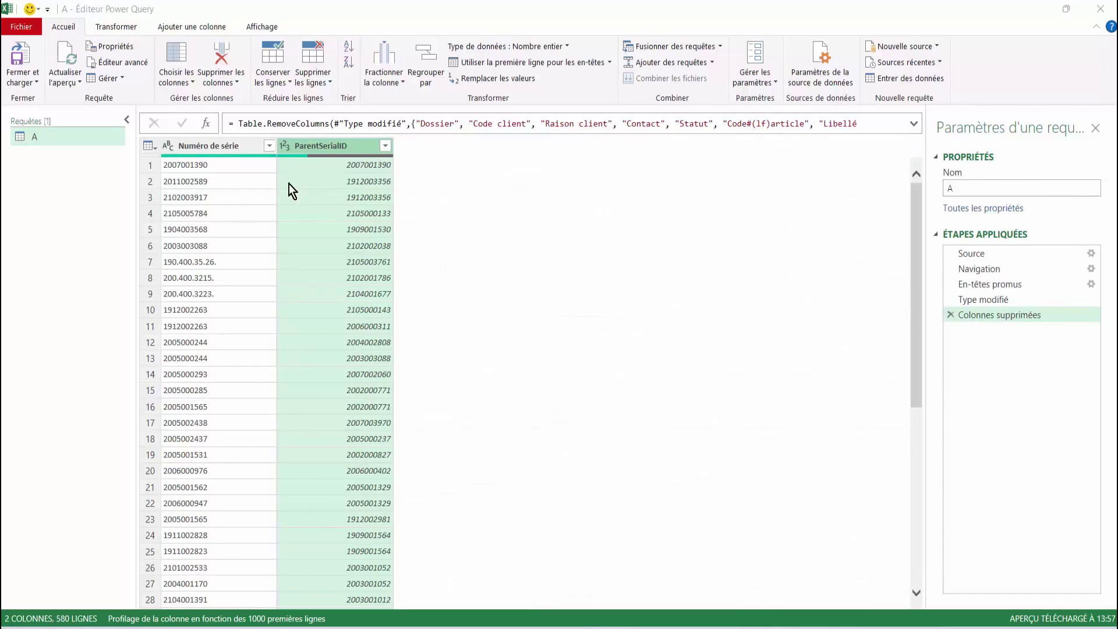
Compare the data types of Numéro de série and ParentSerialID, leaving ParentSerialID selected
left_click(214, 150)
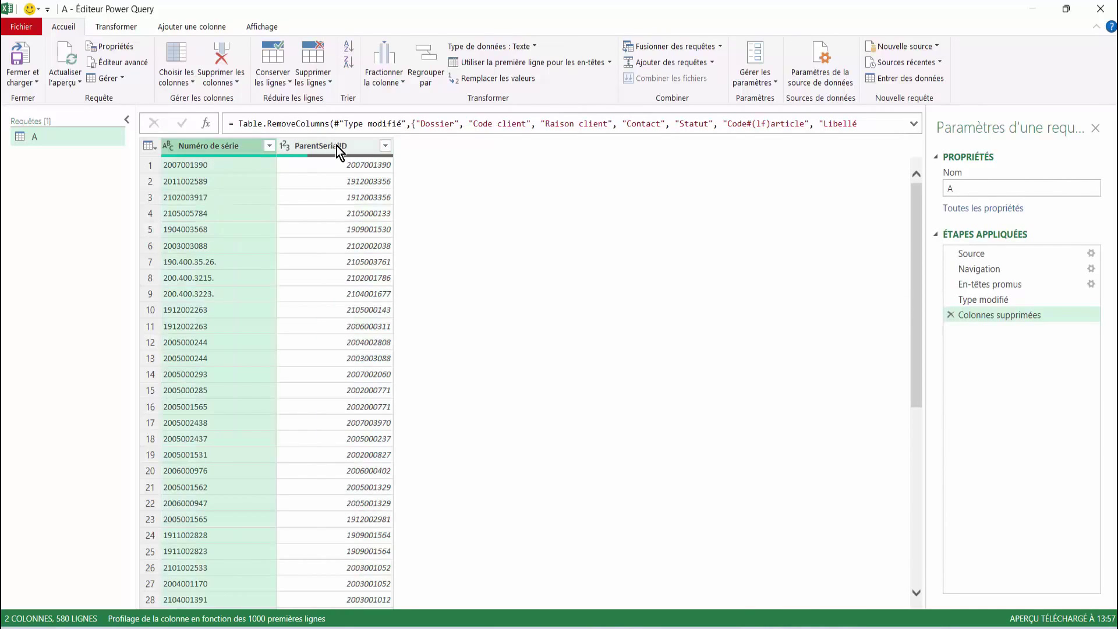
left_click(336, 146)
left_click(230, 145)
left_click(315, 147)
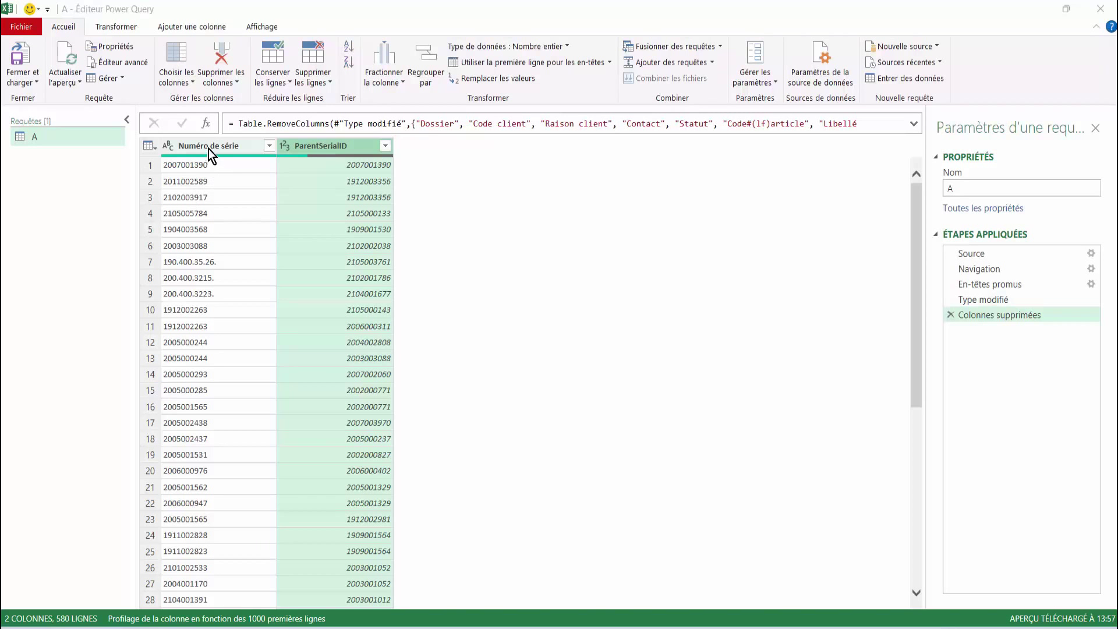
left_click(209, 145)
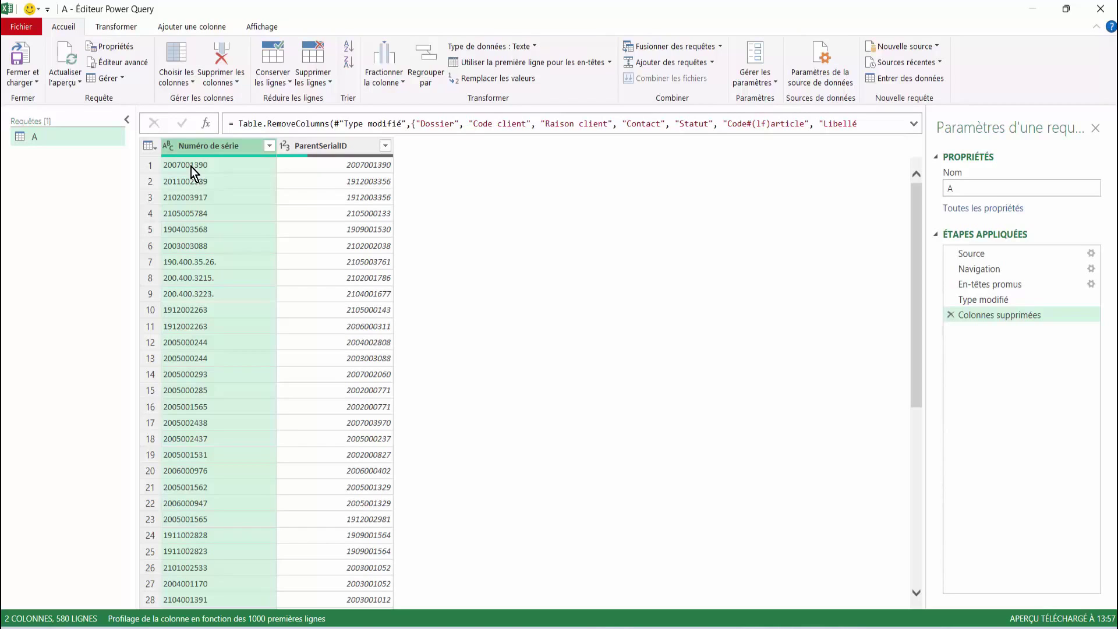
left_click(327, 146)
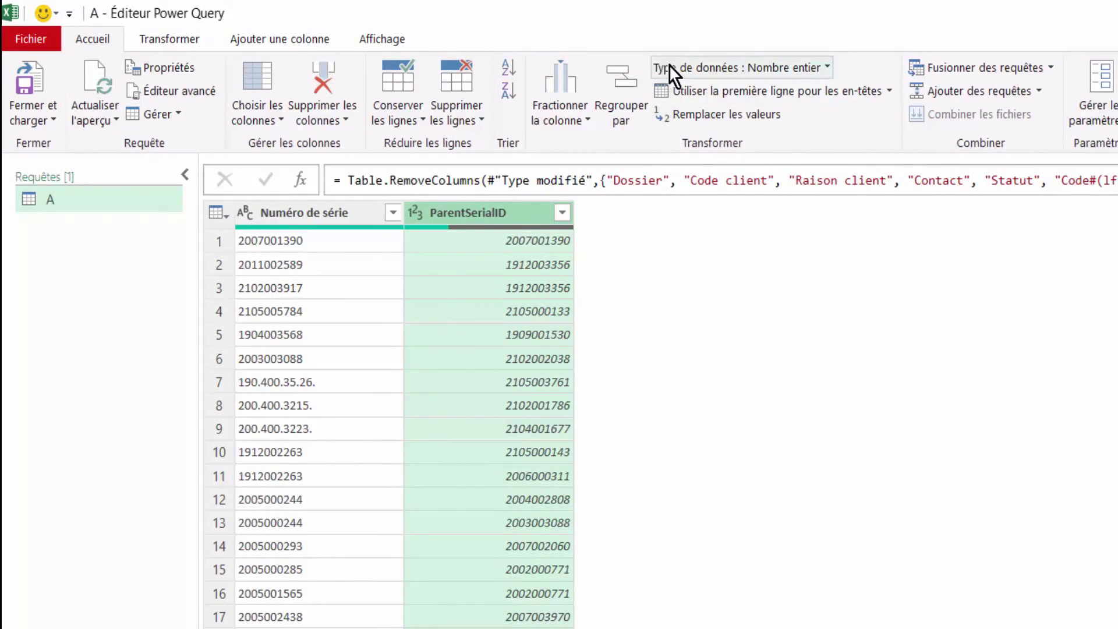
Change the ParentSerialID data type from Nombre entier to Texte
left_click(829, 65)
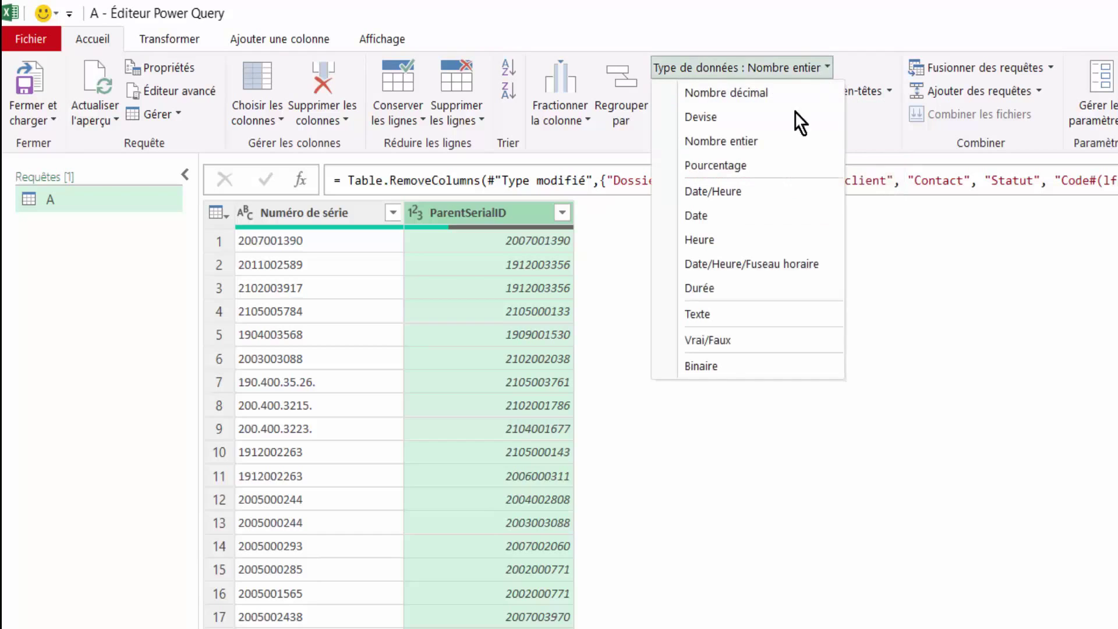
left_click(702, 315)
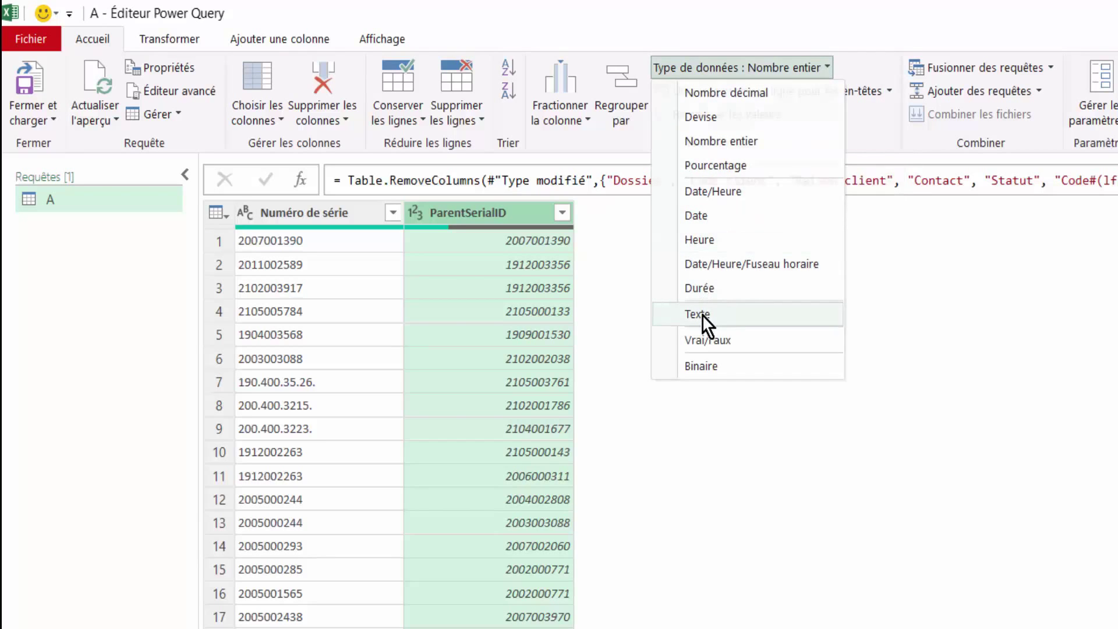
left_click(273, 265)
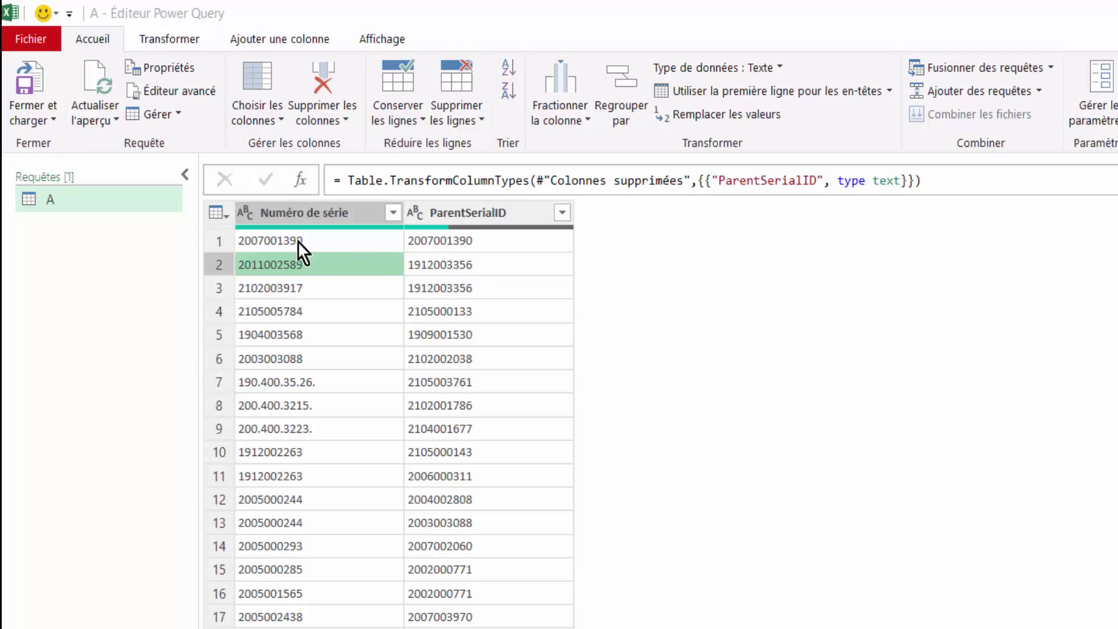
Close and load query A into a worksheet as a two-column table
left_click(30, 92)
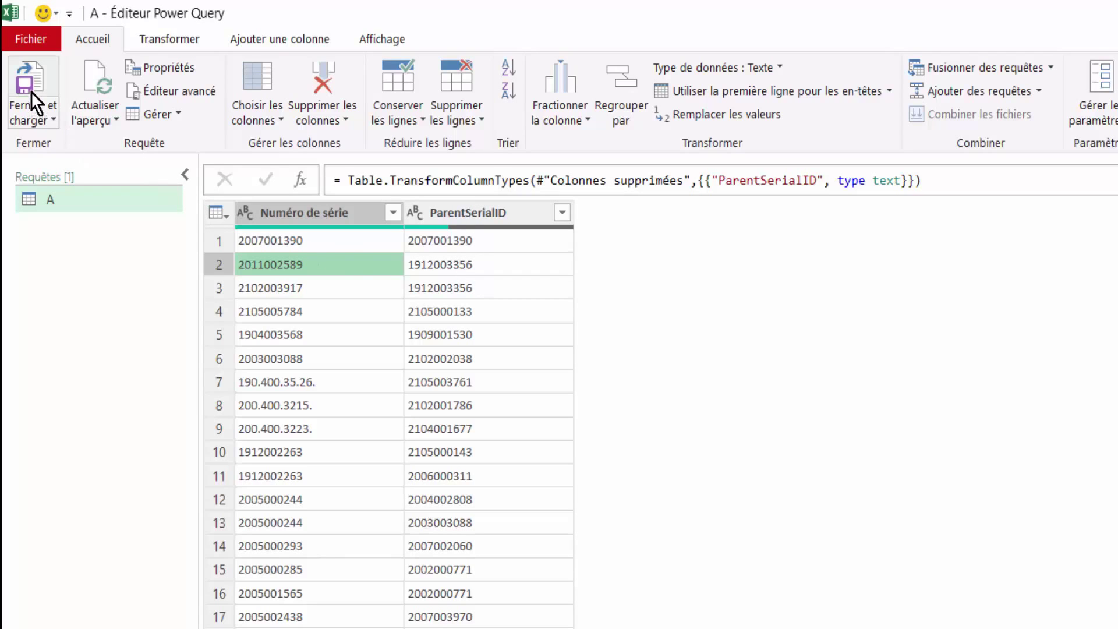
left_click(37, 101)
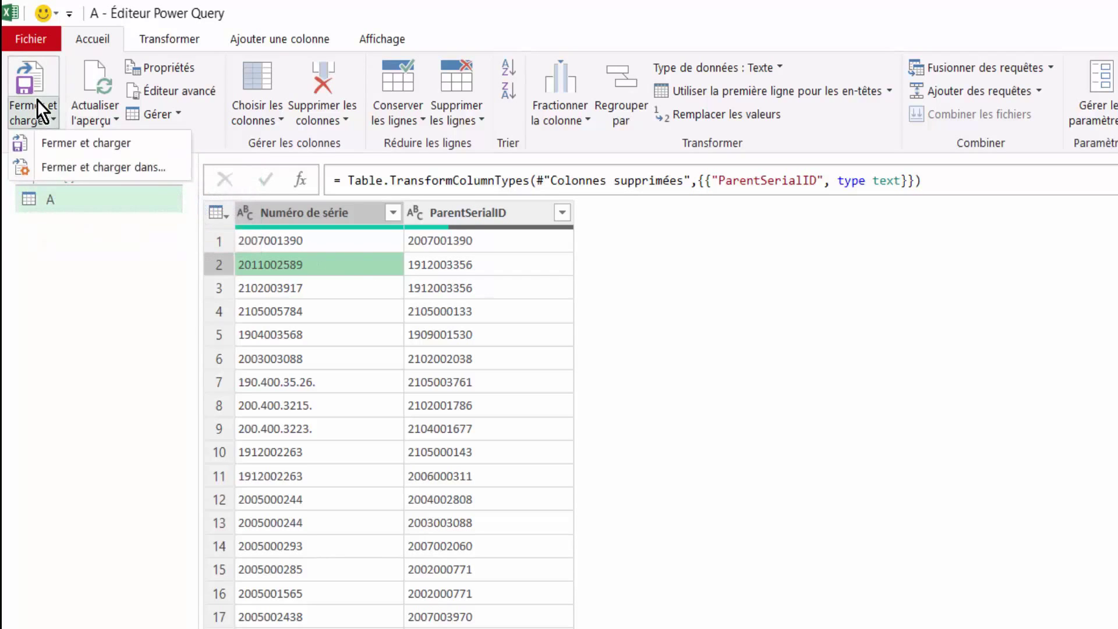
left_click(34, 120)
left_click(32, 85)
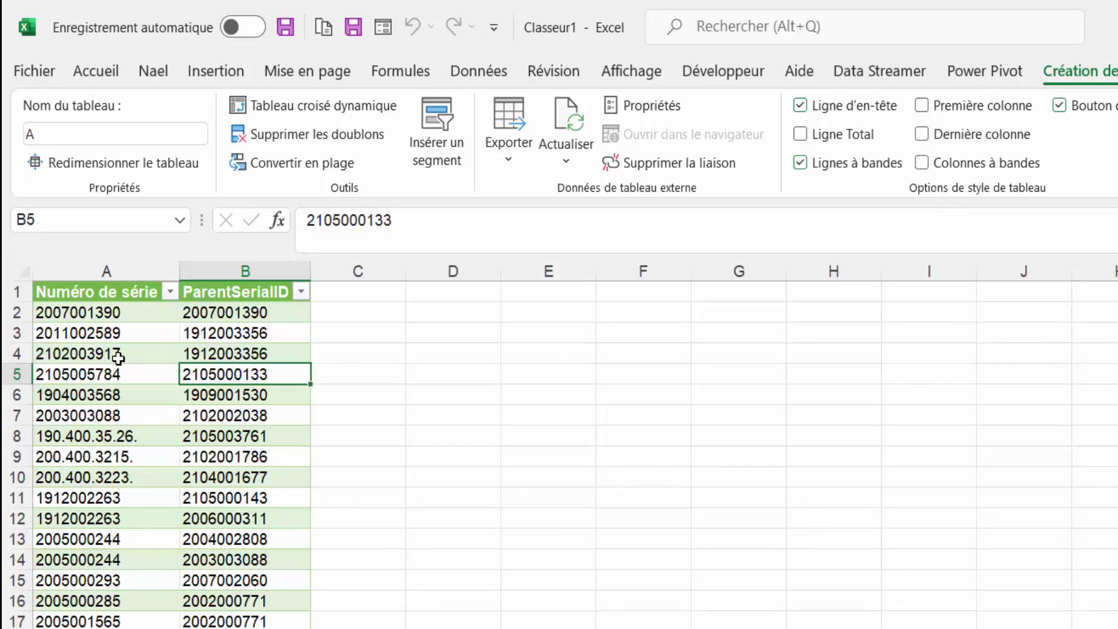
Inspect the serial numbers in A3 and A4, then select C1
left_click(78, 335)
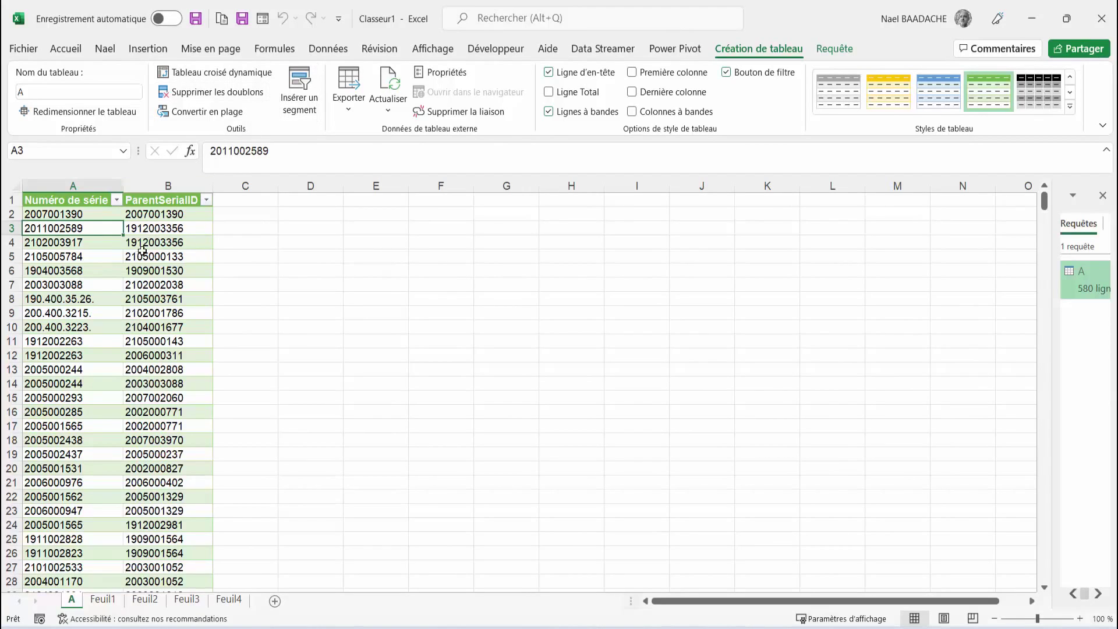
left_click(340, 51)
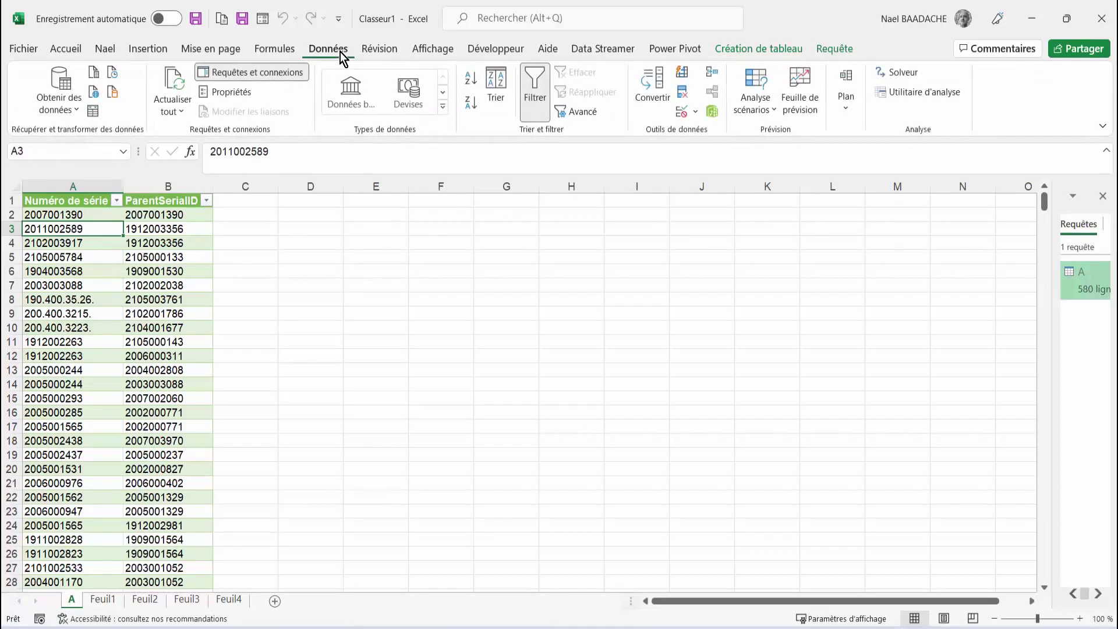
left_click(116, 241)
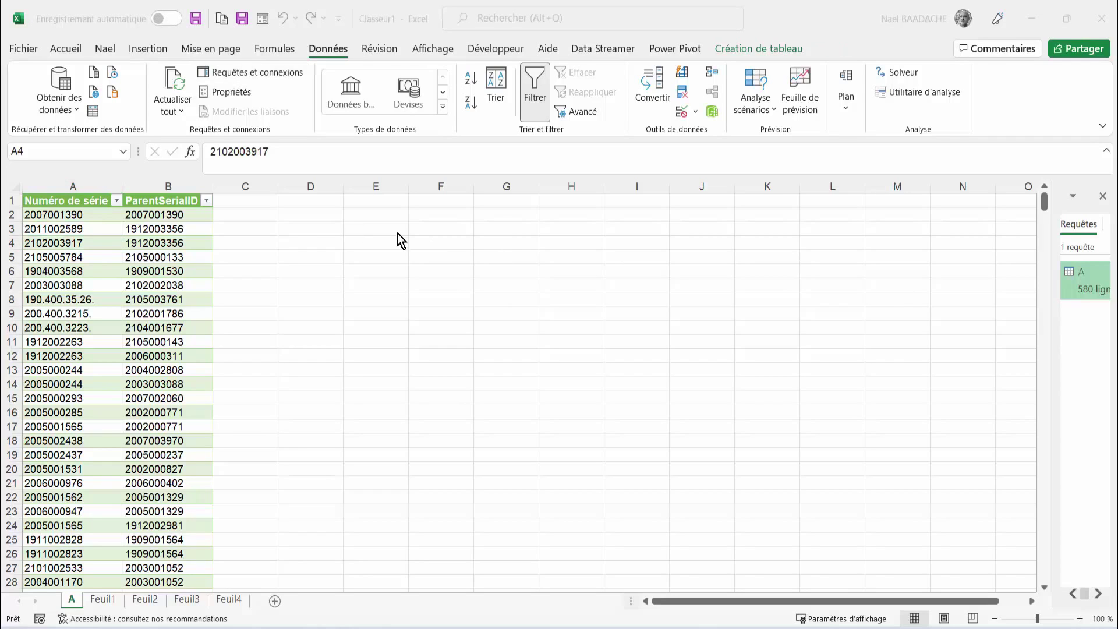
left_click(244, 200)
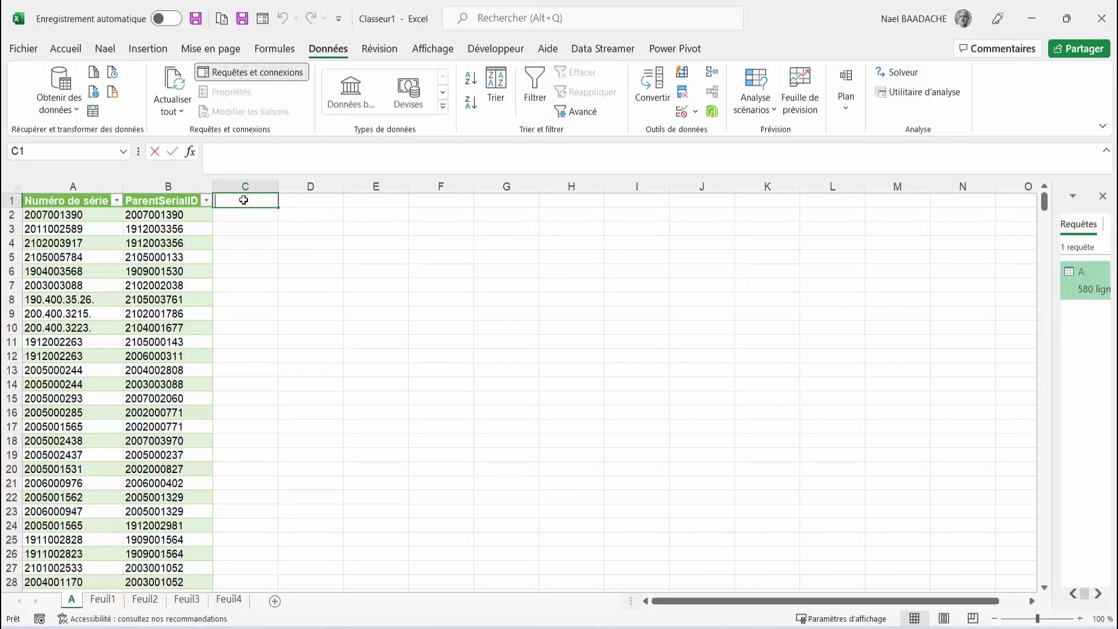
Enter the header 'Correspondance' in C1, widen column C, and select C2
type("Correspond")
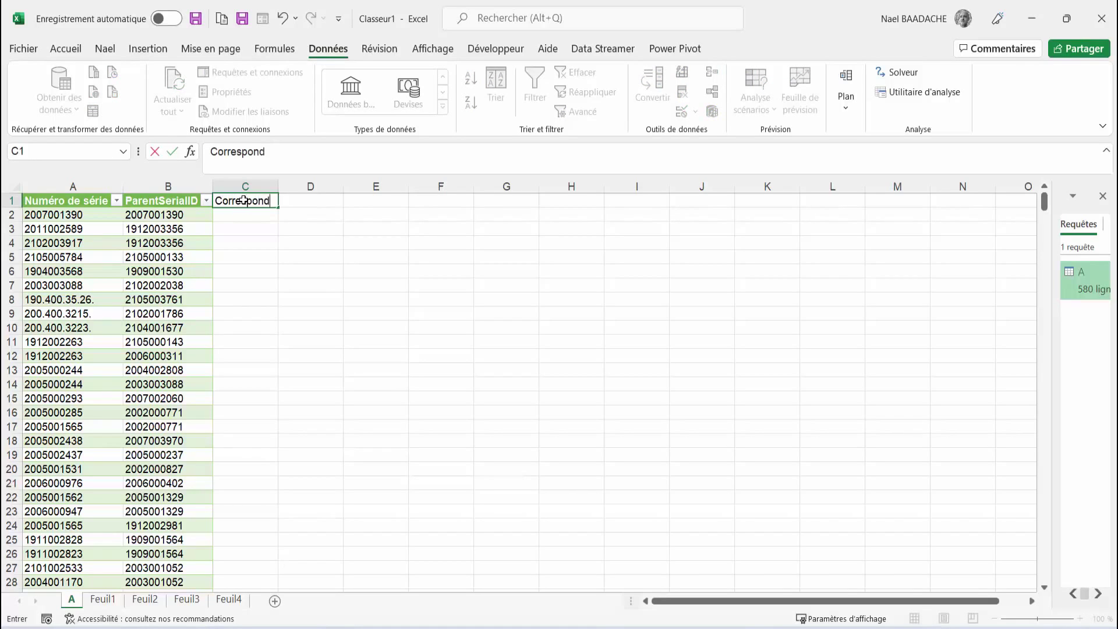
type("ance")
key("Return")
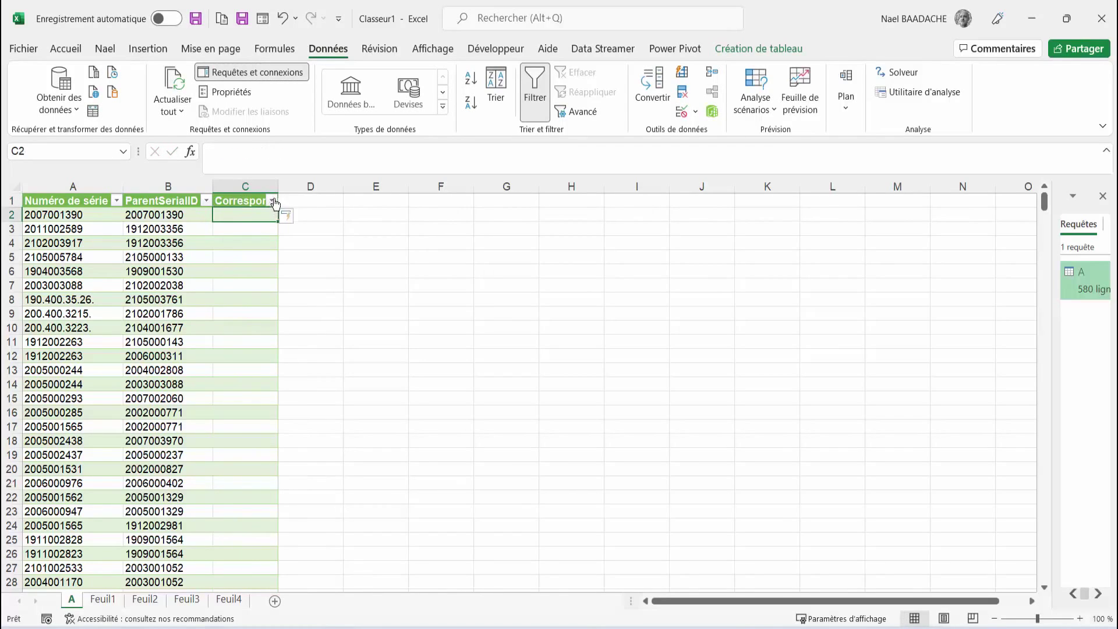
left_click_drag(279, 187, 303, 186)
left_click(56, 215)
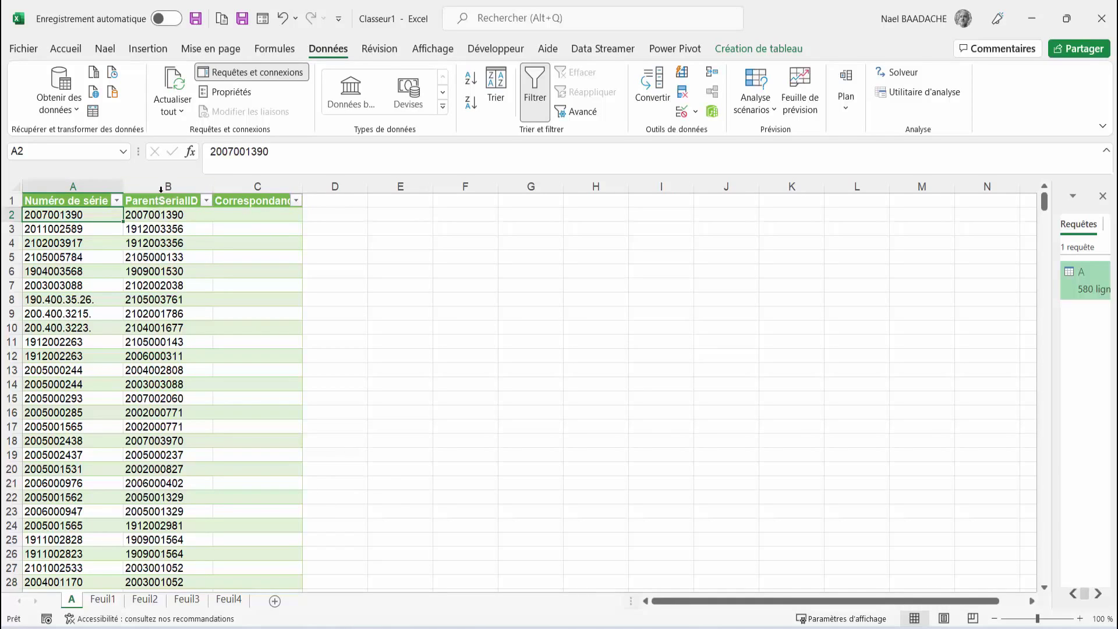
left_click(243, 217)
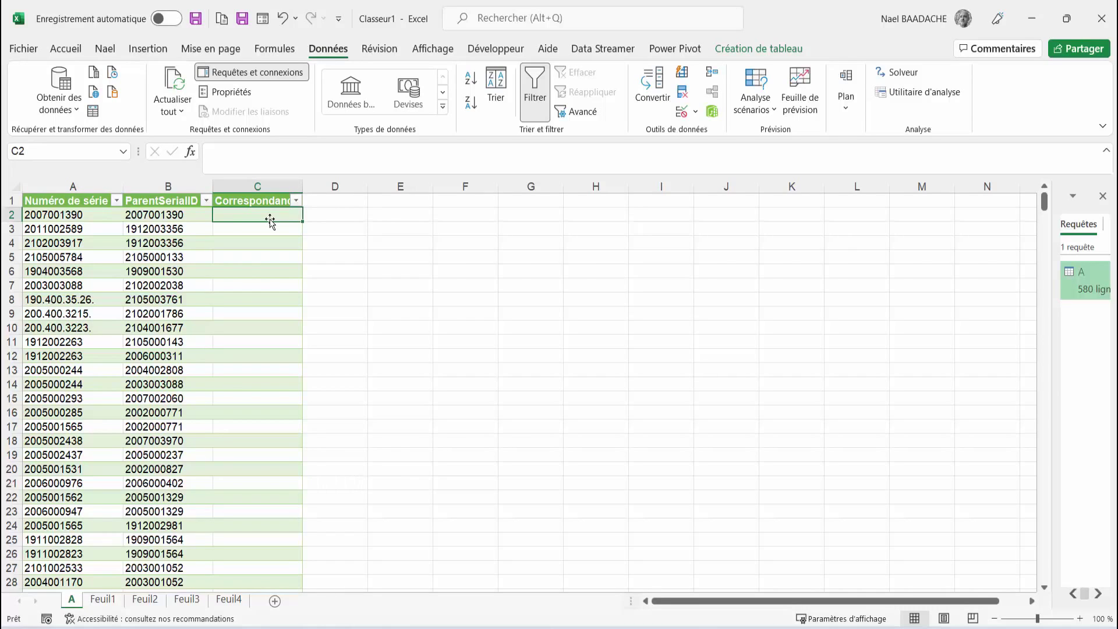
Begin C2 with =index( over the whole Numéro de série column, followed by a semicolon
type("=")
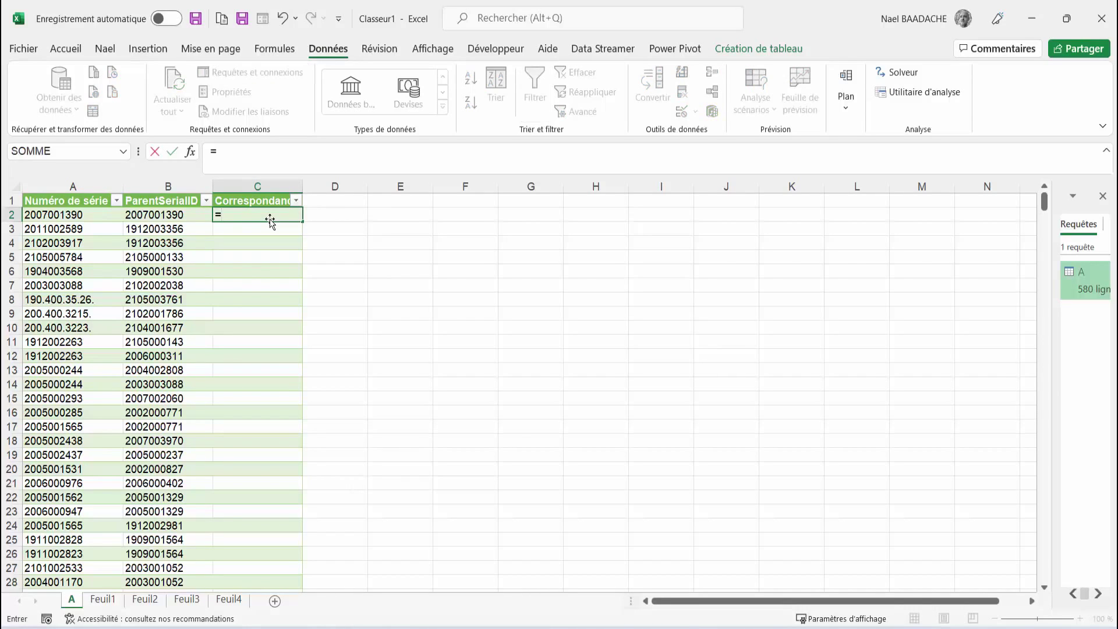
type("index(")
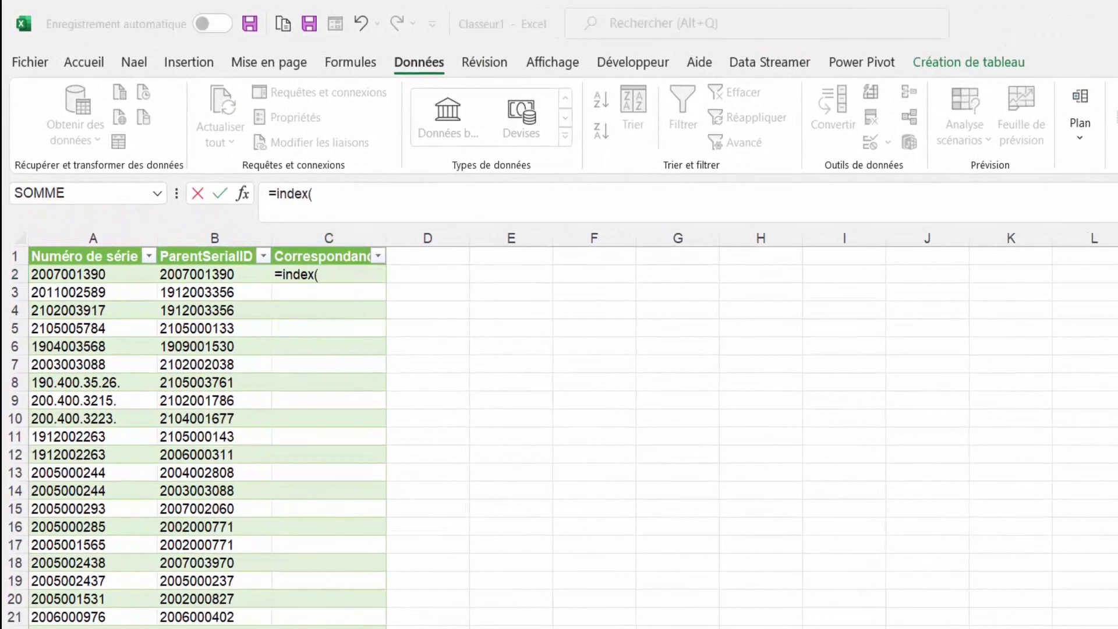
left_click(67, 273)
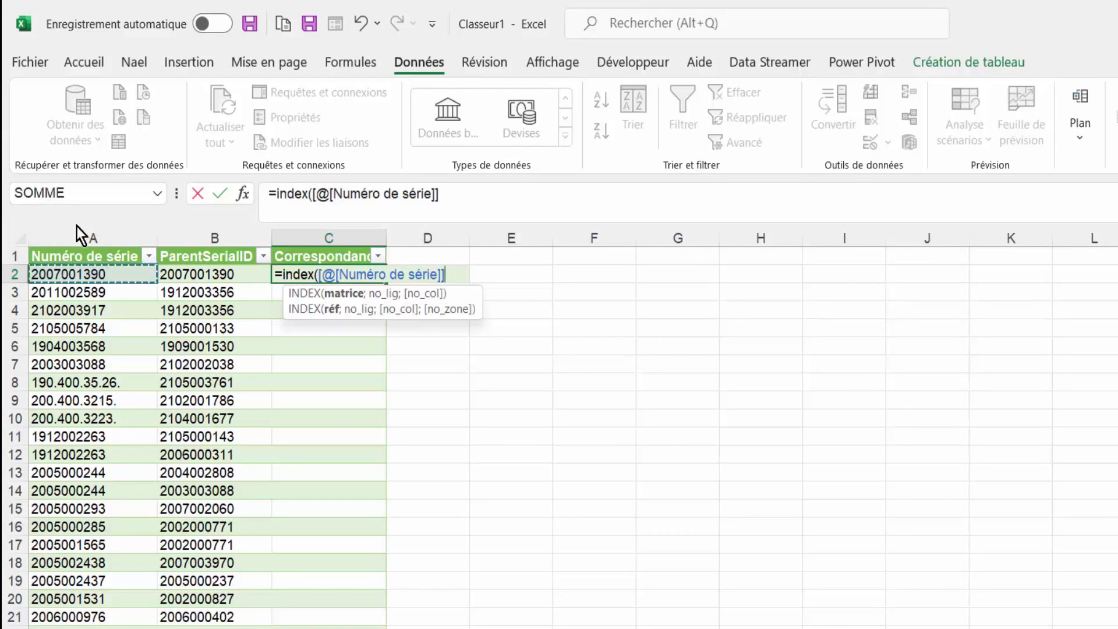
key("ctrl+shift+Down")
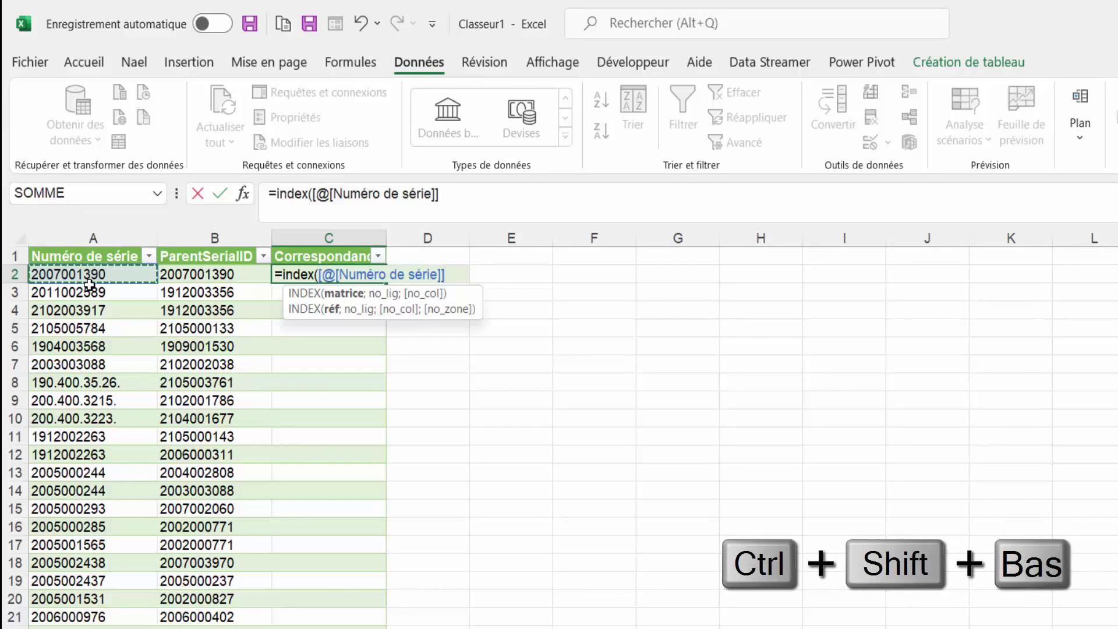
key("ctrl+shift+Down")
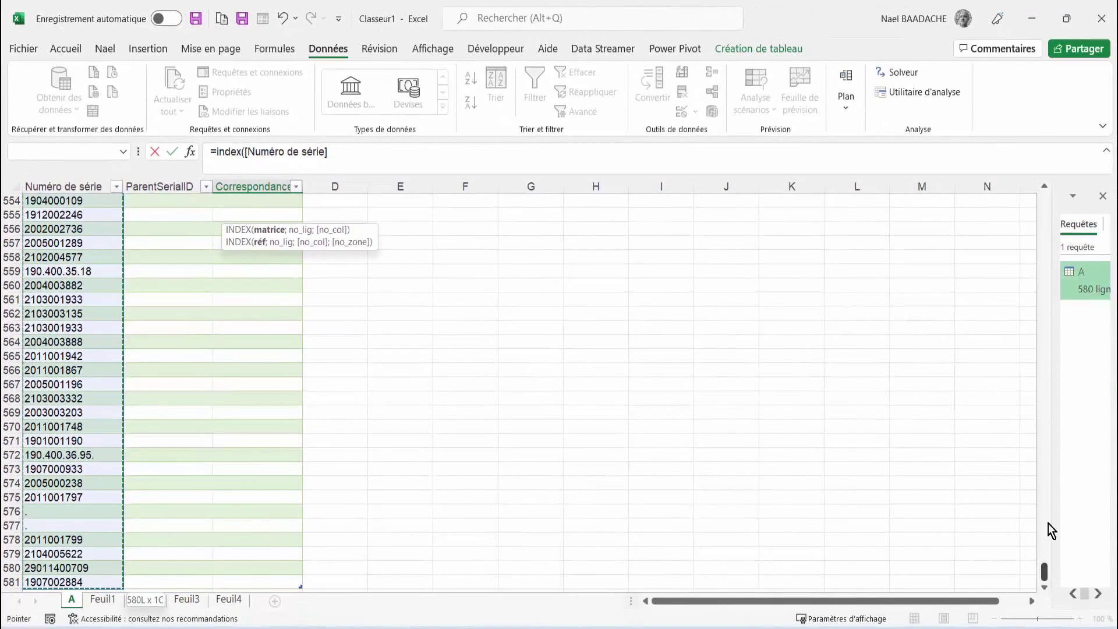
left_click_drag(1051, 530, 1043, 189)
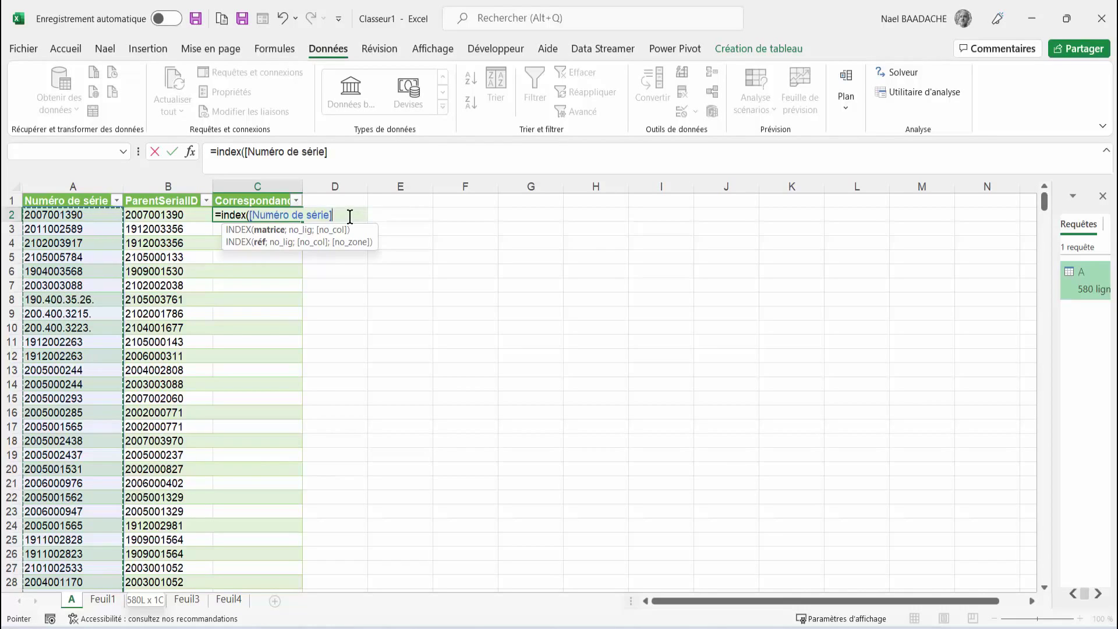
type(";")
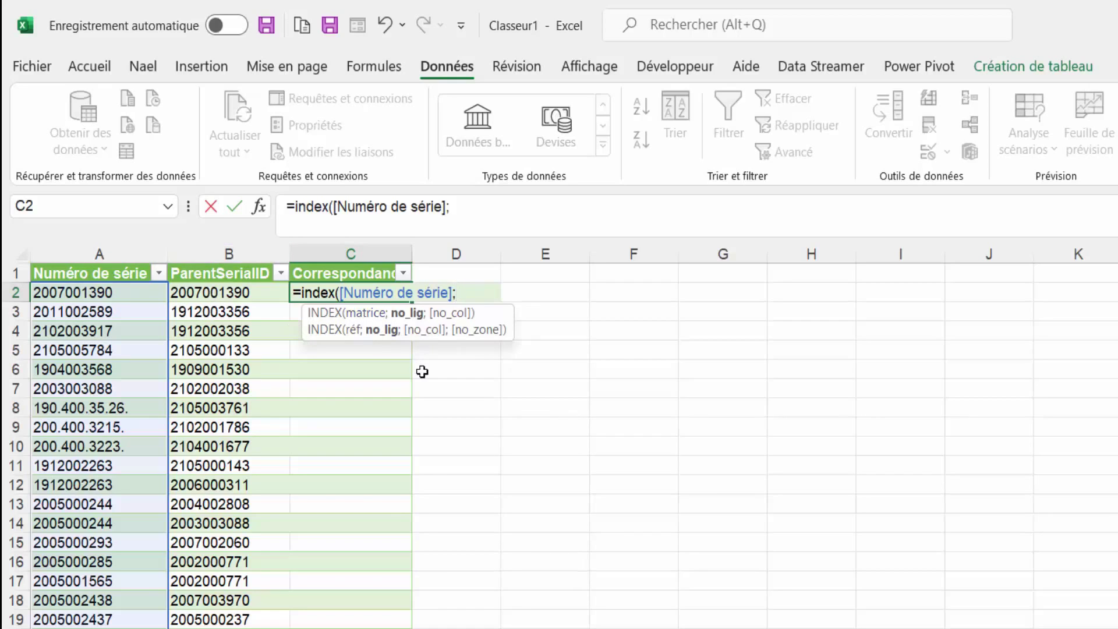
type("equiv(")
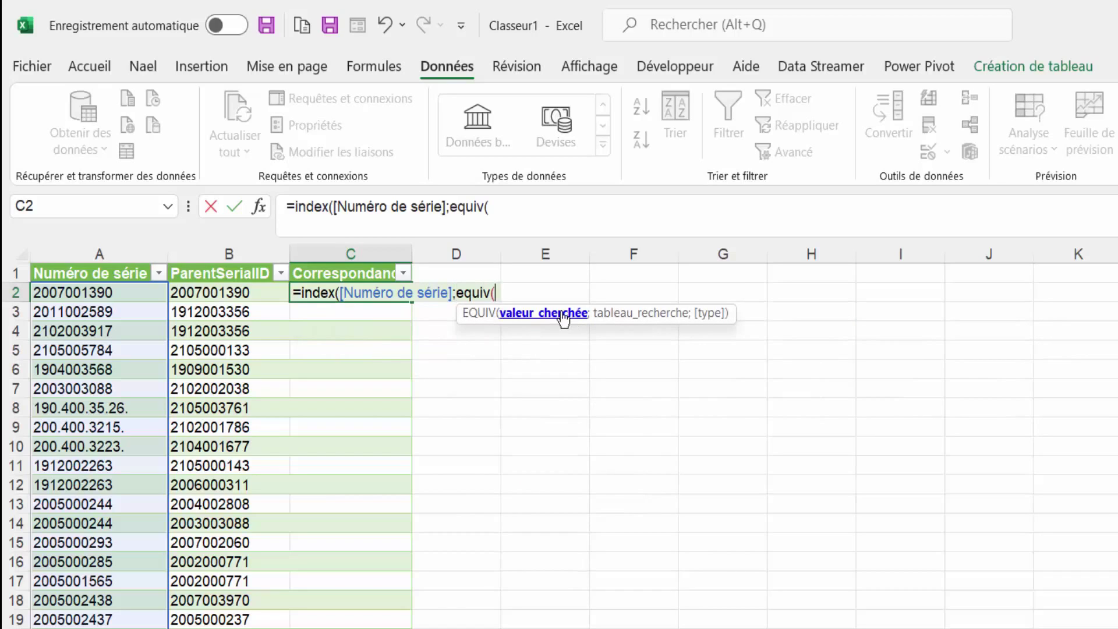
left_click(212, 293)
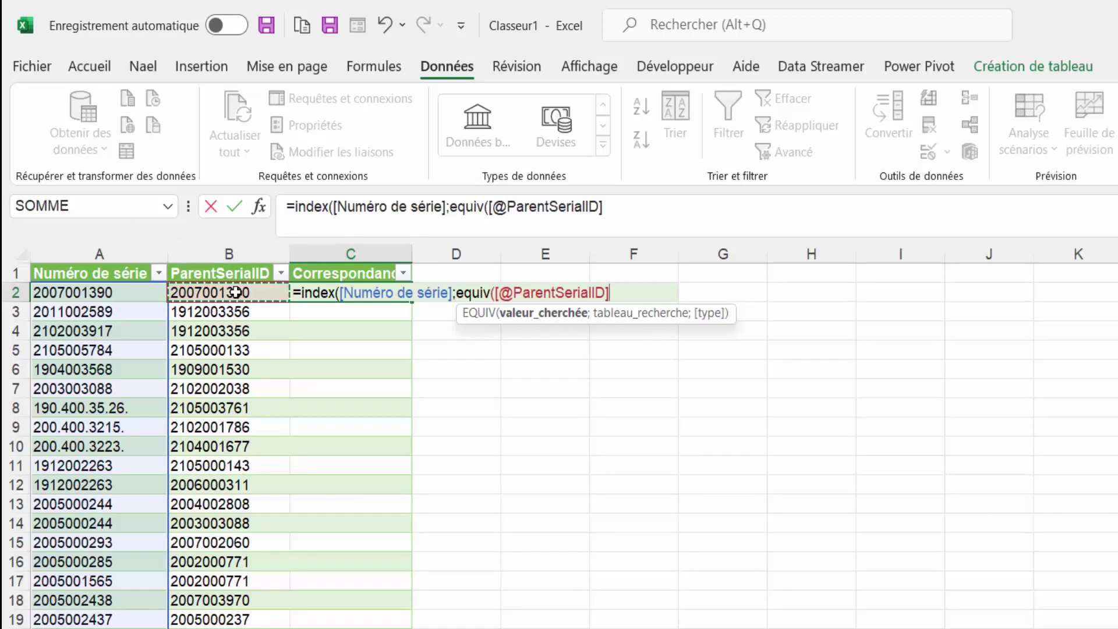
type(";")
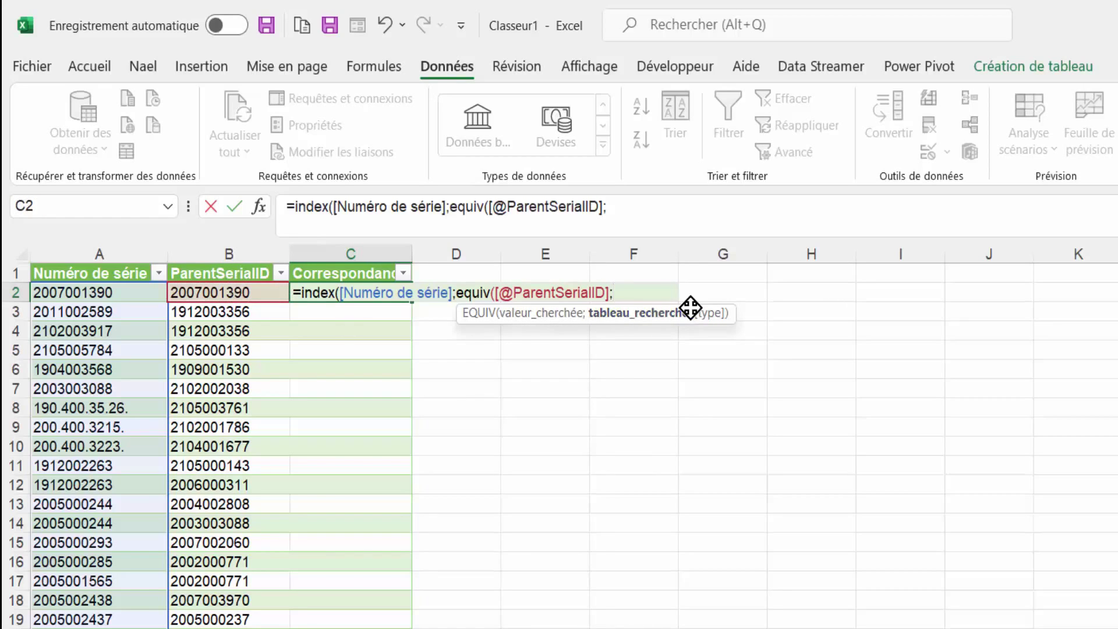
left_click(98, 292)
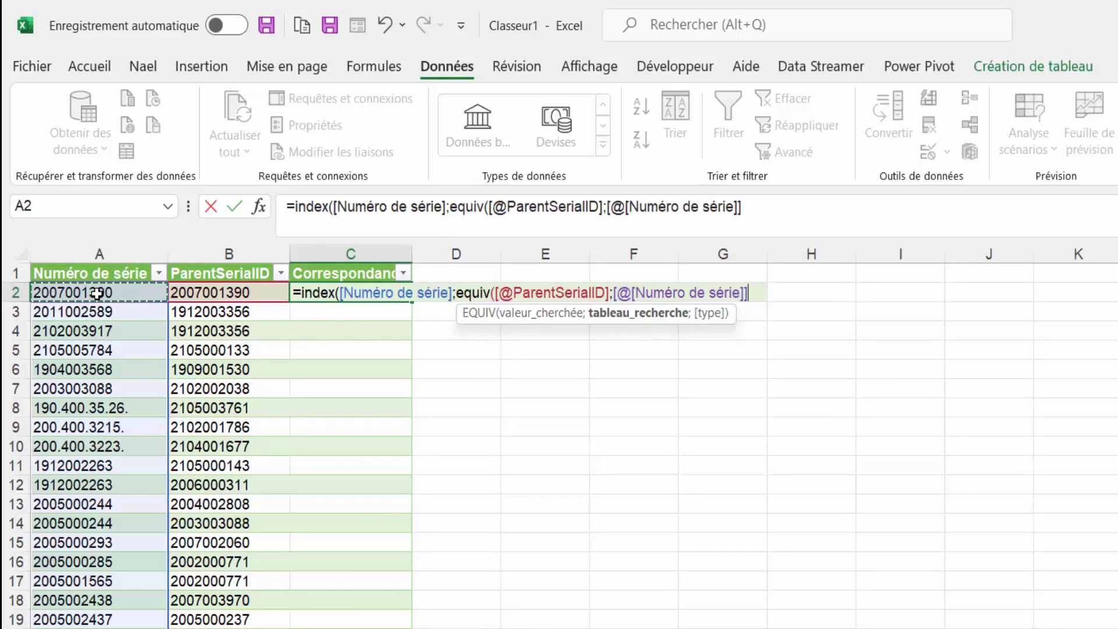
key("ctrl+shift+Down")
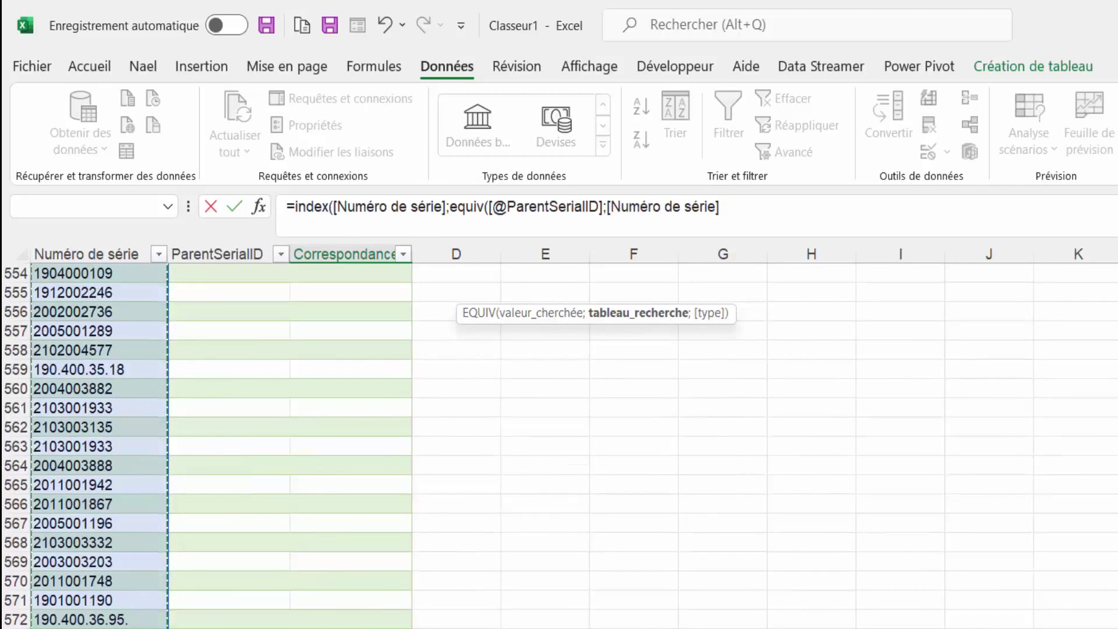
key("ctrl+BackSpace")
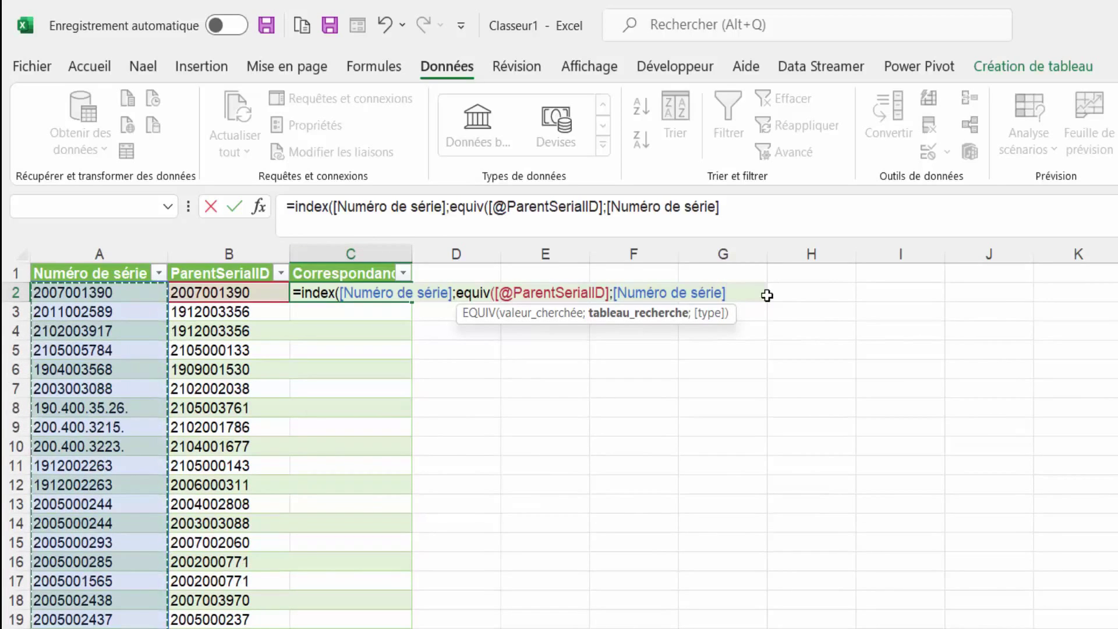
type(";")
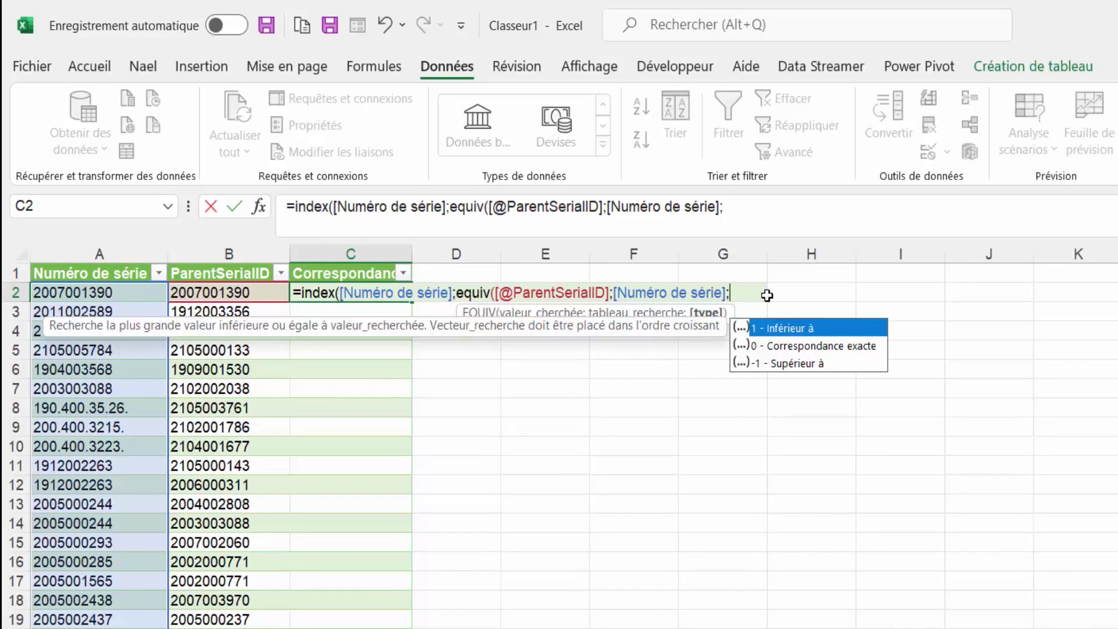
type("0")
type(")")
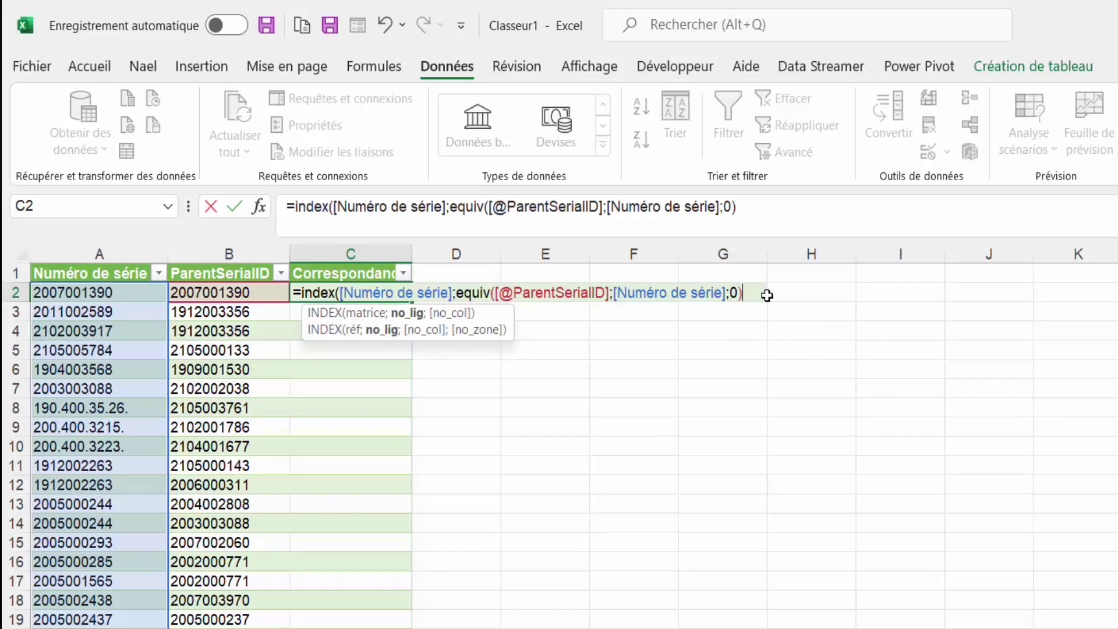
type(";")
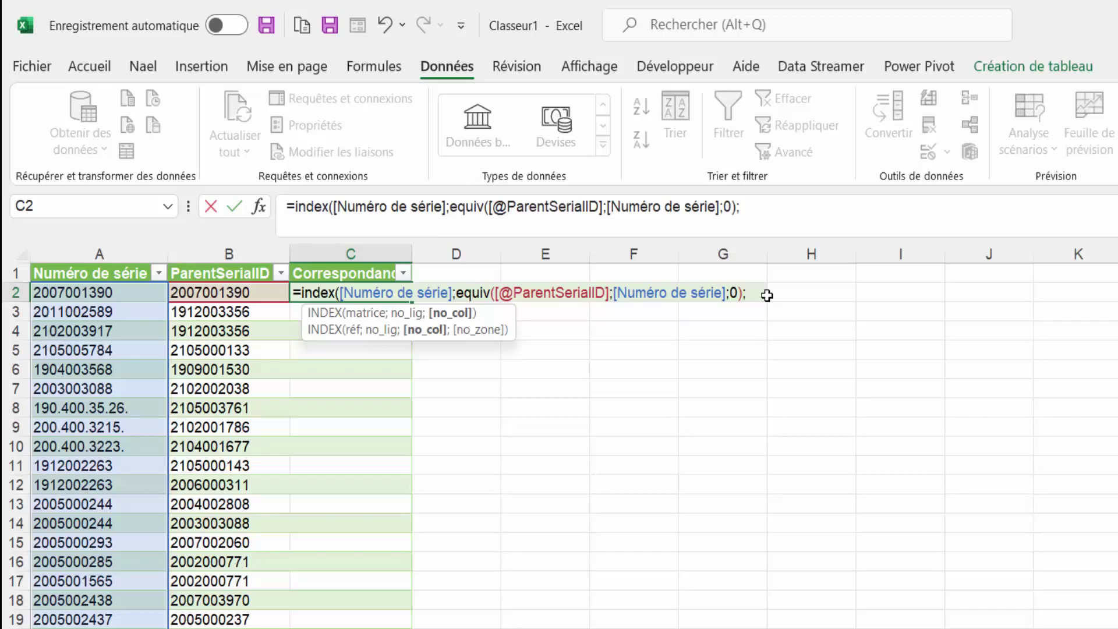
type("1")
type(")")
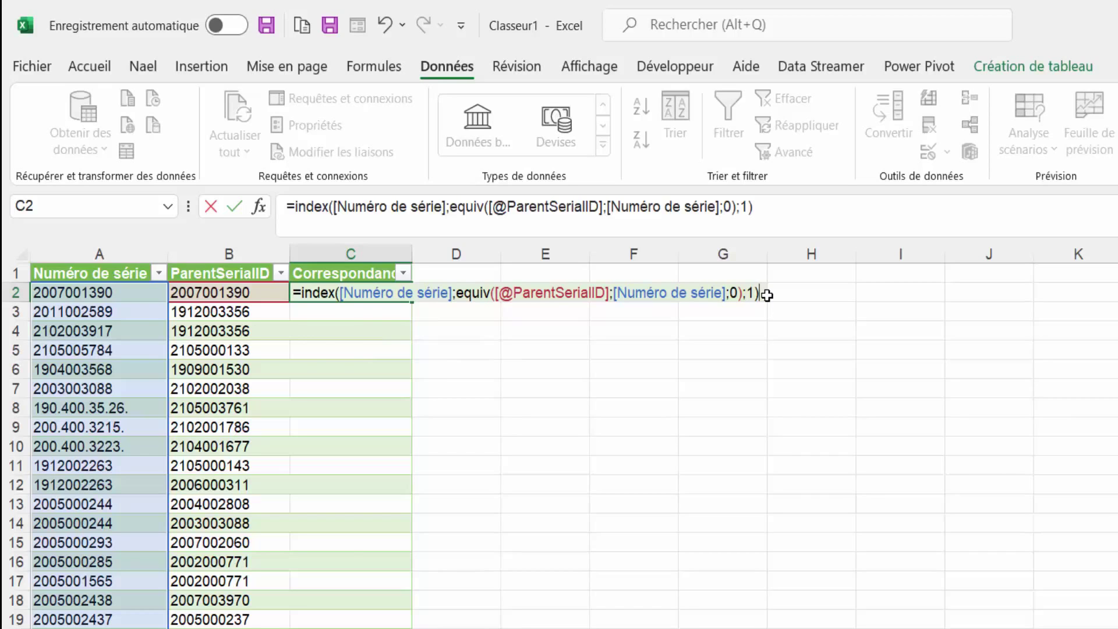
key("Return")
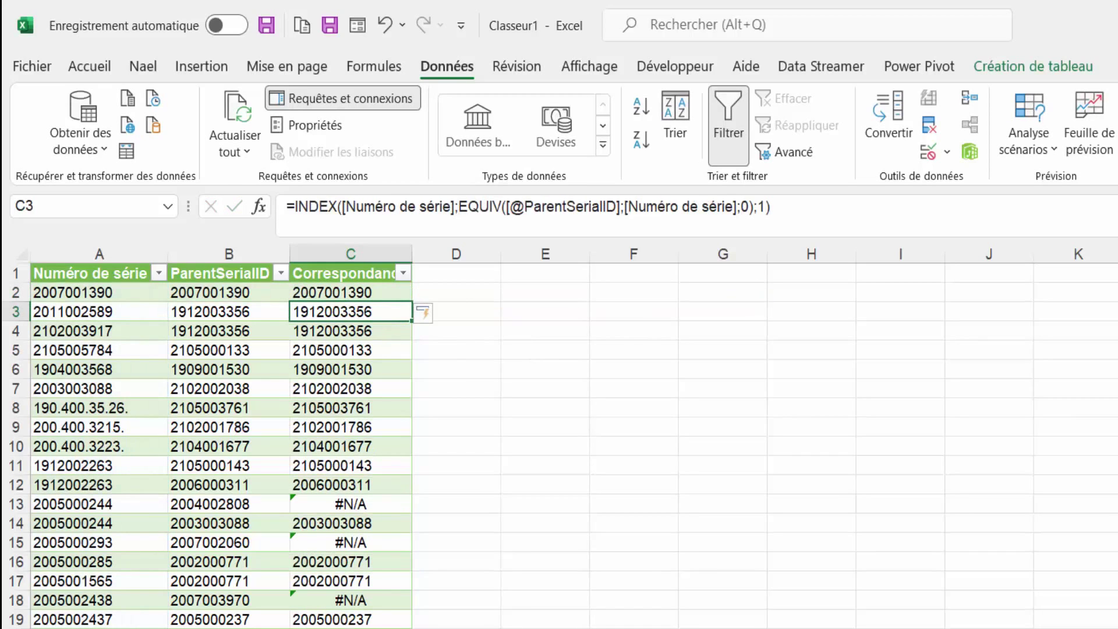
left_click(84, 291)
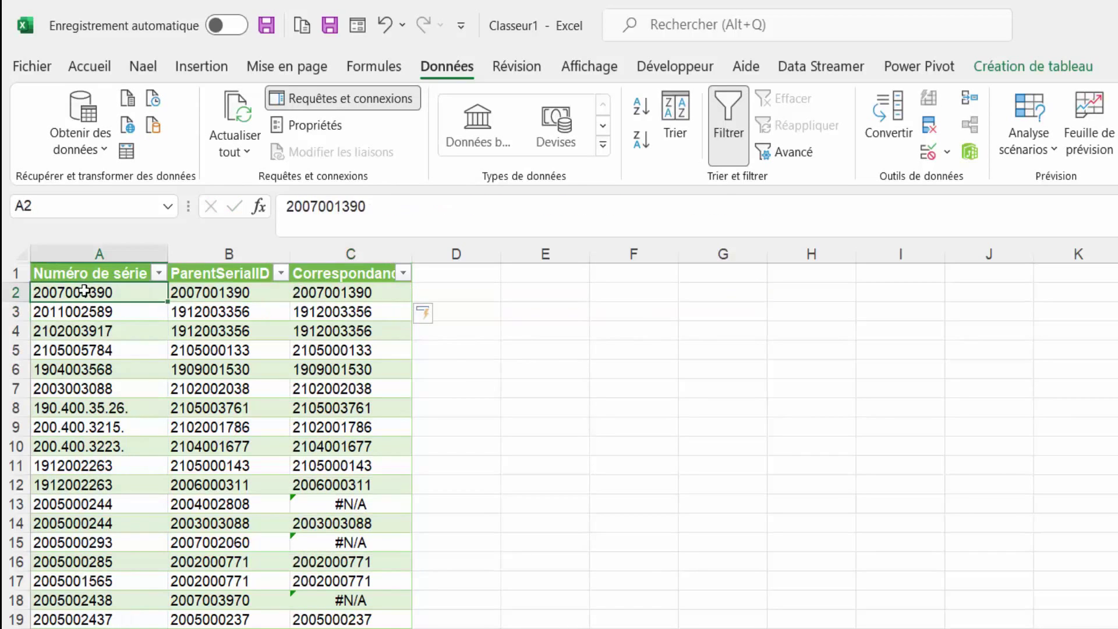
left_click(190, 288)
left_click(84, 294)
left_click(207, 288)
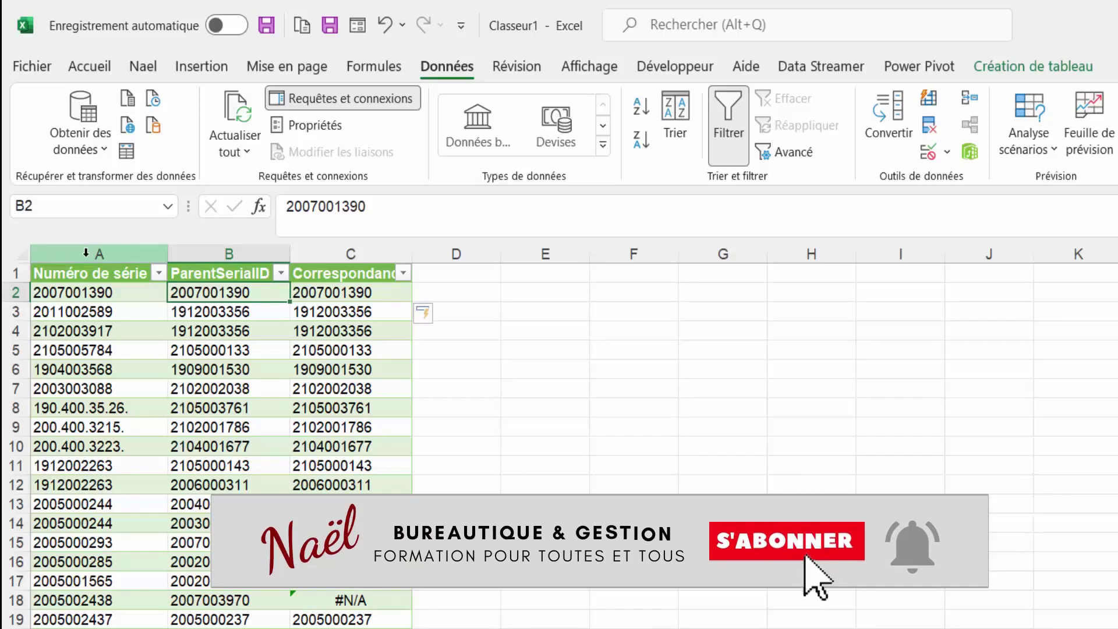
left_click(332, 293)
left_click(99, 312)
left_click(206, 312)
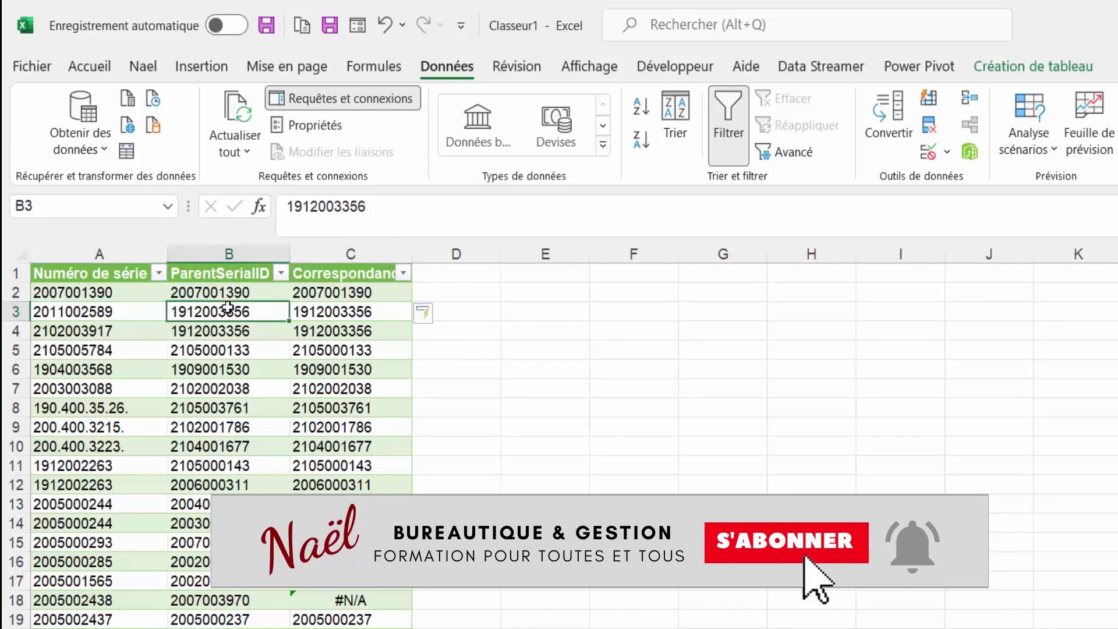
left_click(352, 311)
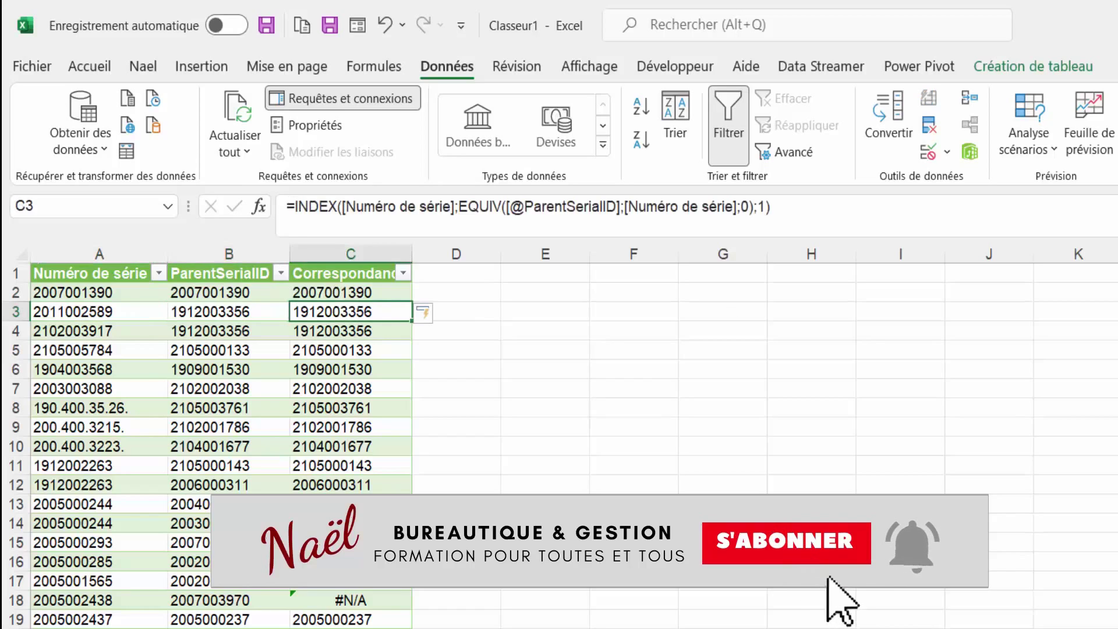
left_click(222, 311)
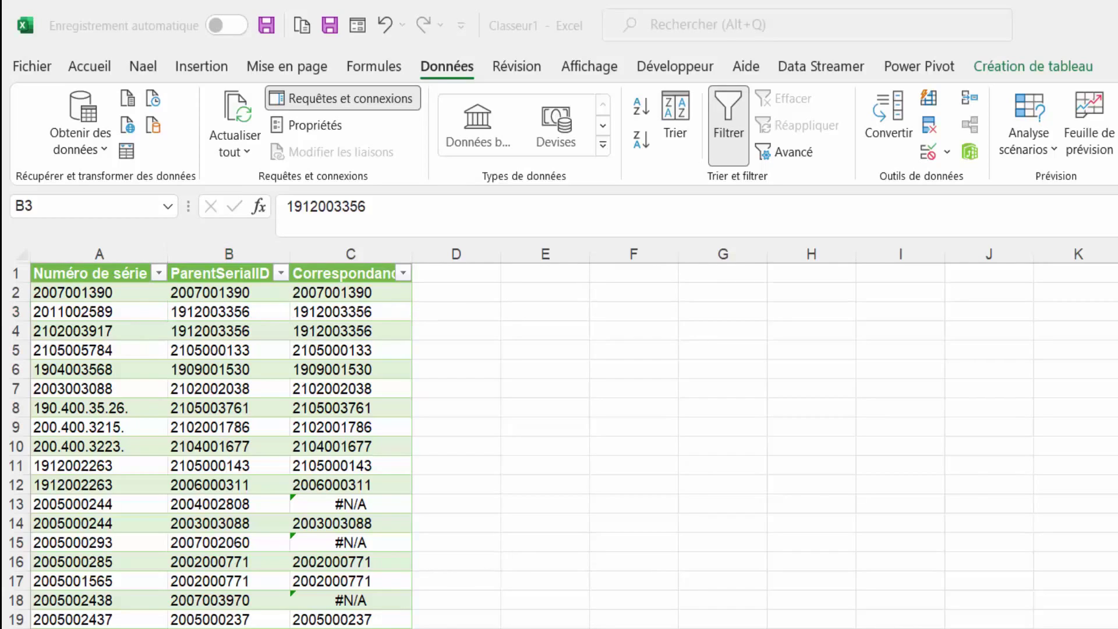
left_click(333, 313)
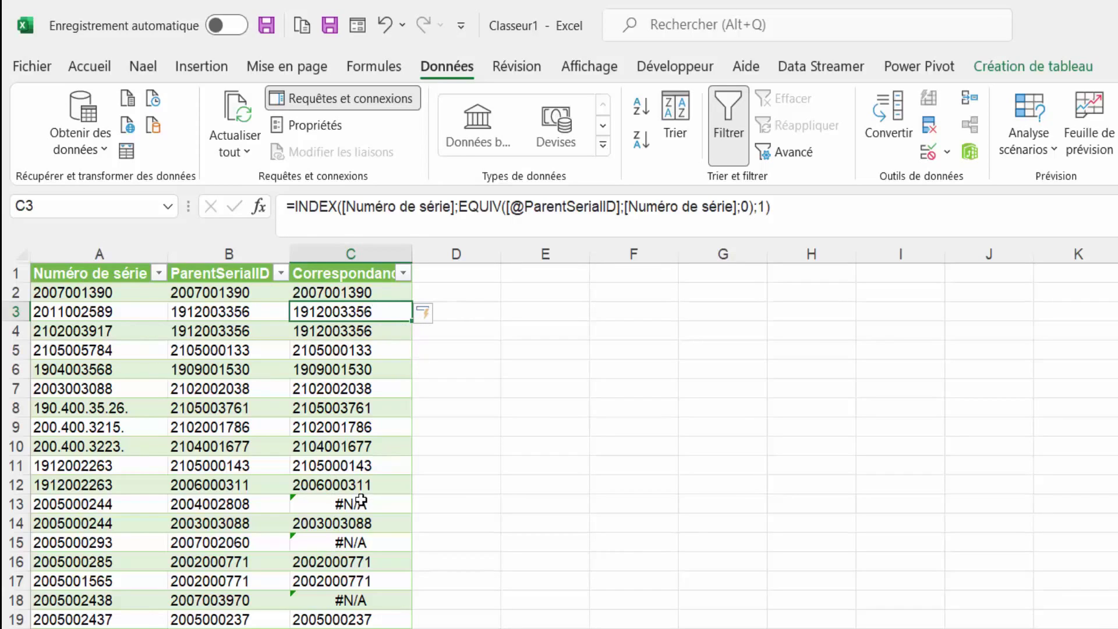
left_click(328, 291)
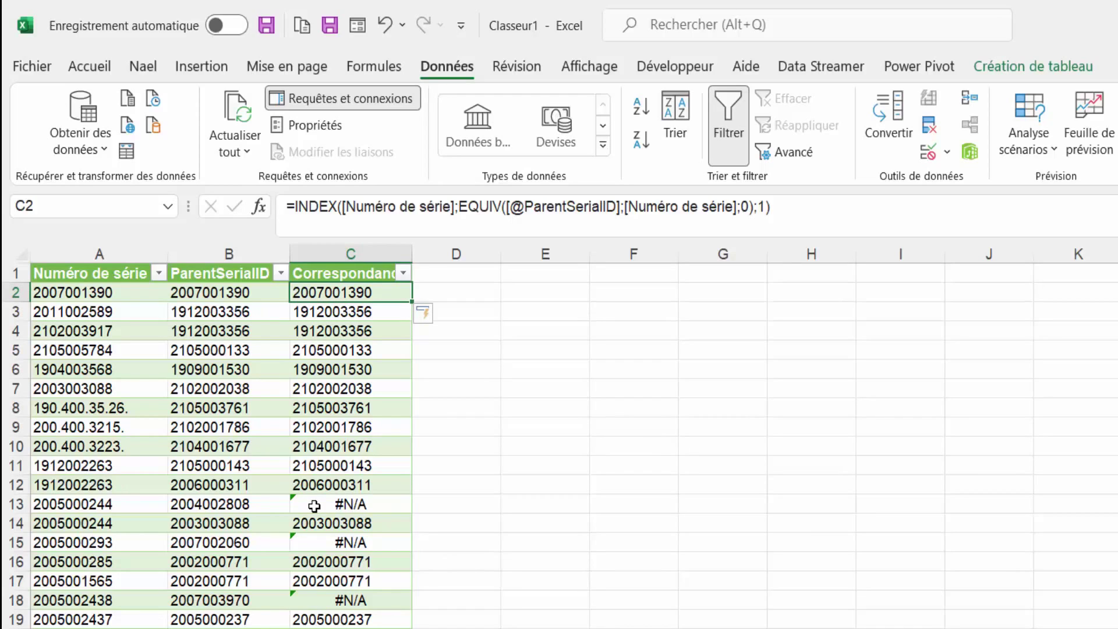
Wrap the C2 lookup as =SIERREUR(INDEX(...);"") so unmatched rows show blank
left_click(297, 205)
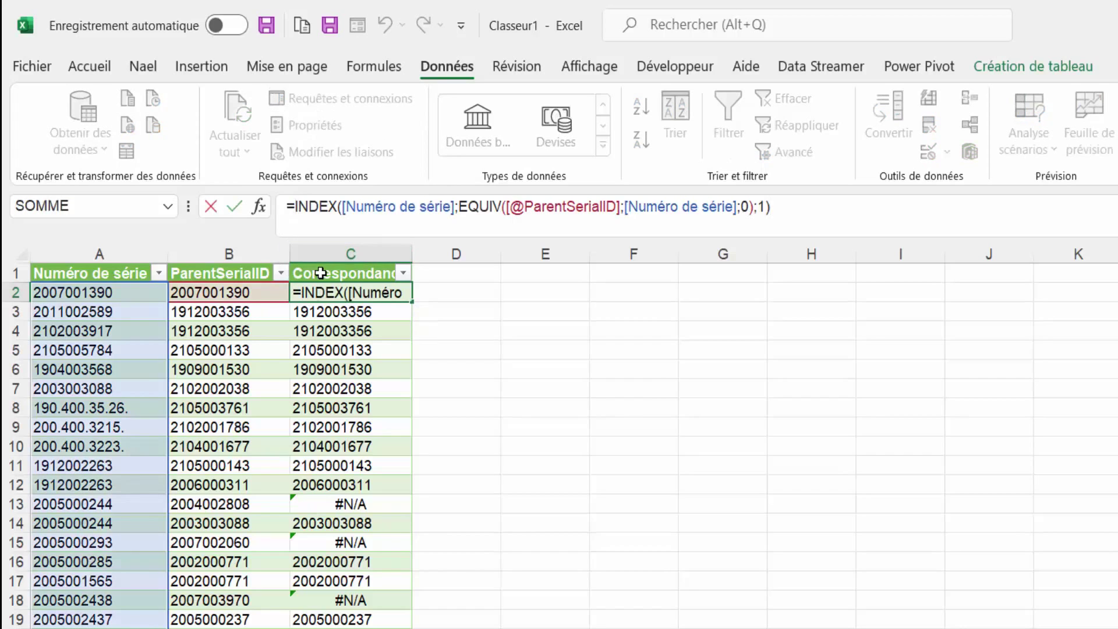
type("quz==")
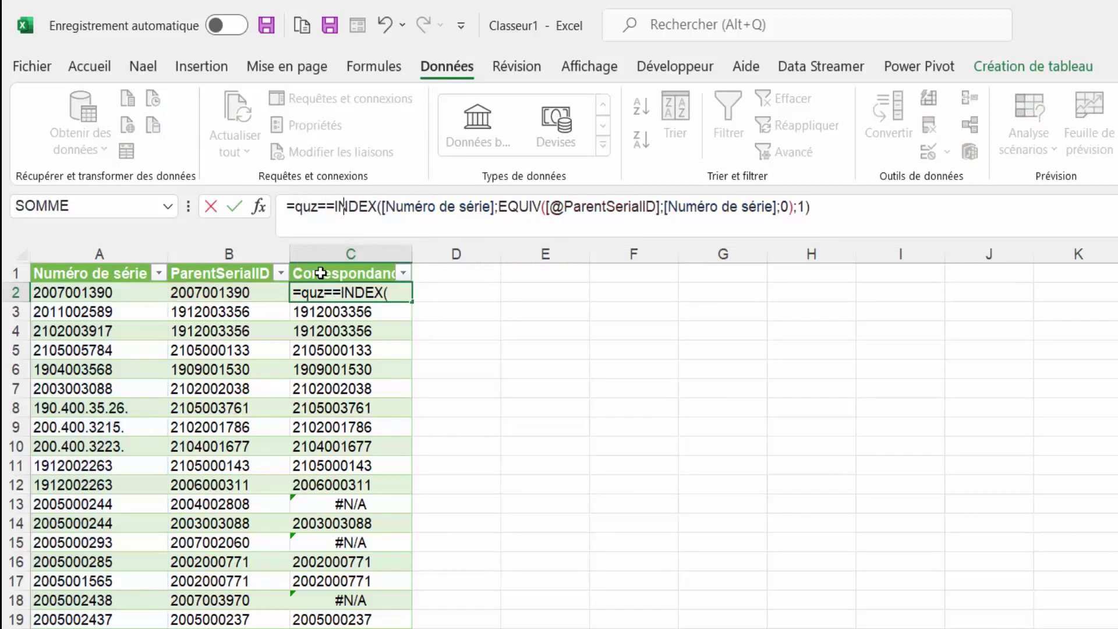
type("=")
key("BackSpace")
key("BackSpace")
key("BackSpace")
key("BackSpace")
key("BackSpace")
key("BackSpace")
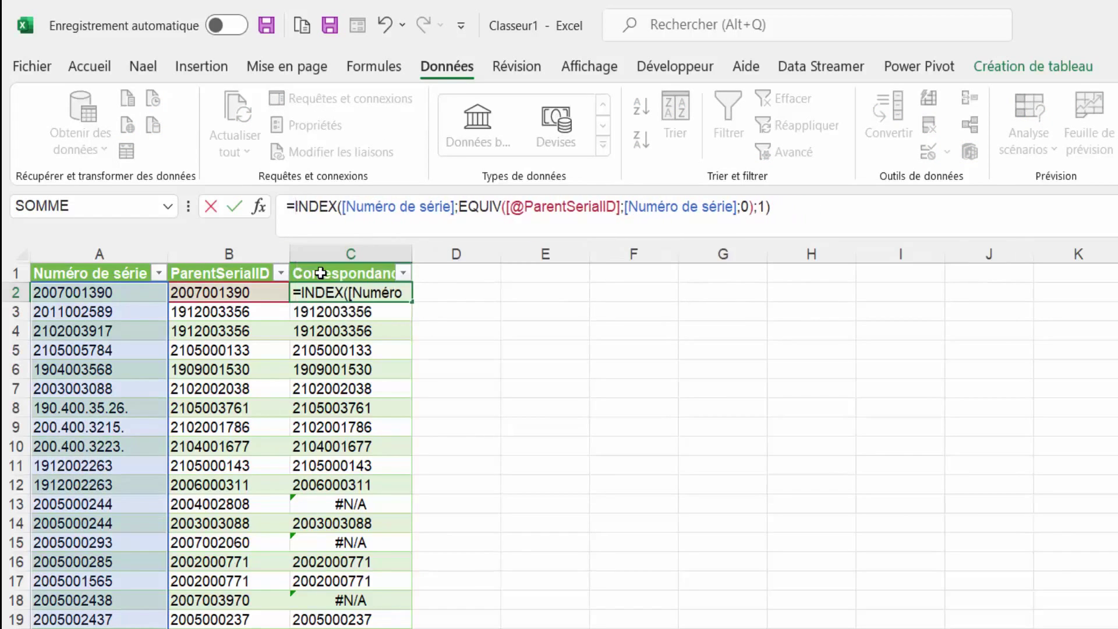
type("sierrue")
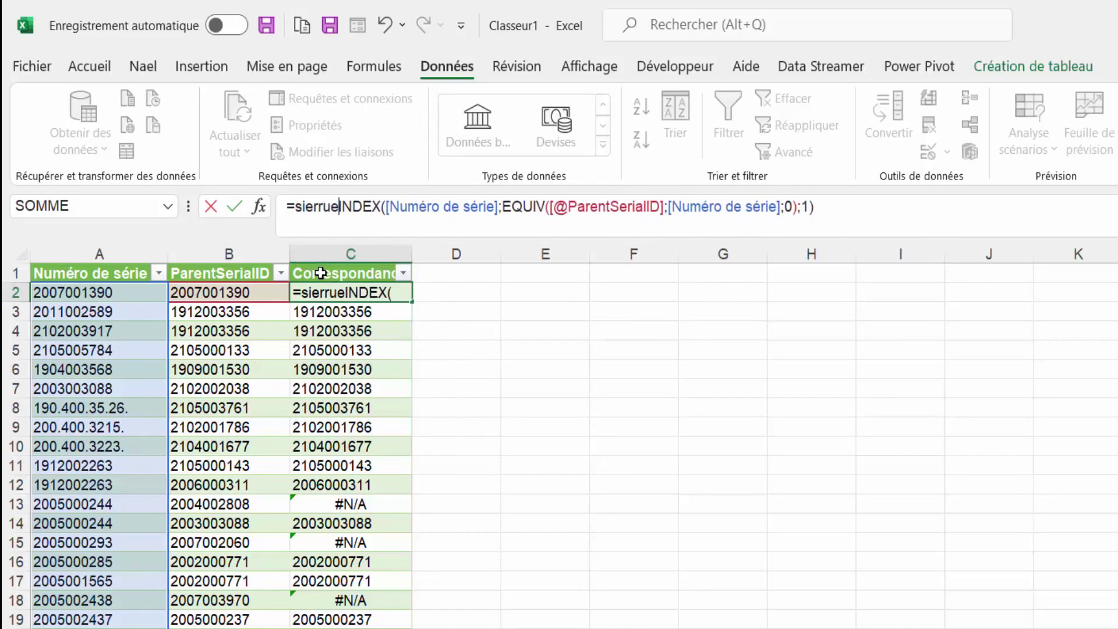
key("BackSpace")
key("BackSpace")
type("eur(")
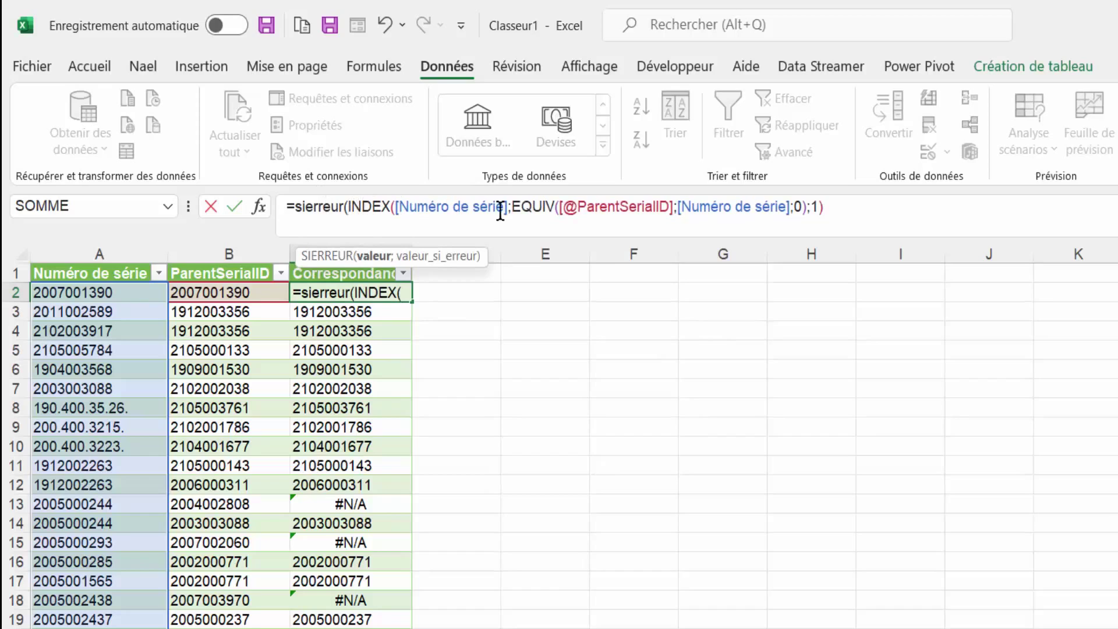
left_click(834, 206)
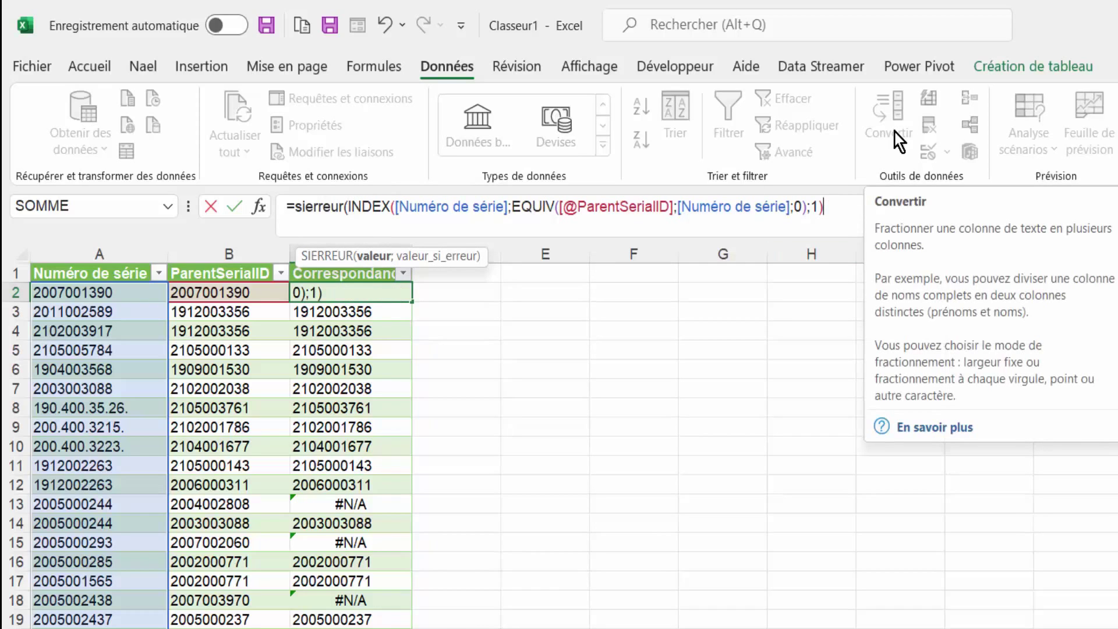
type(";")
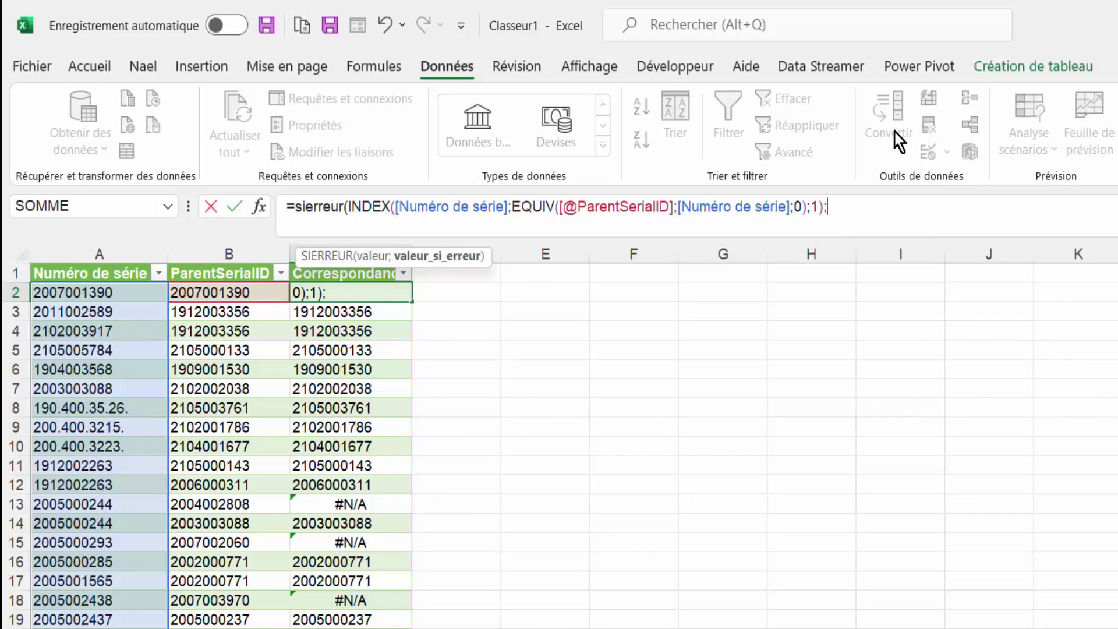
type("\"\"")
type(")")
key("Return")
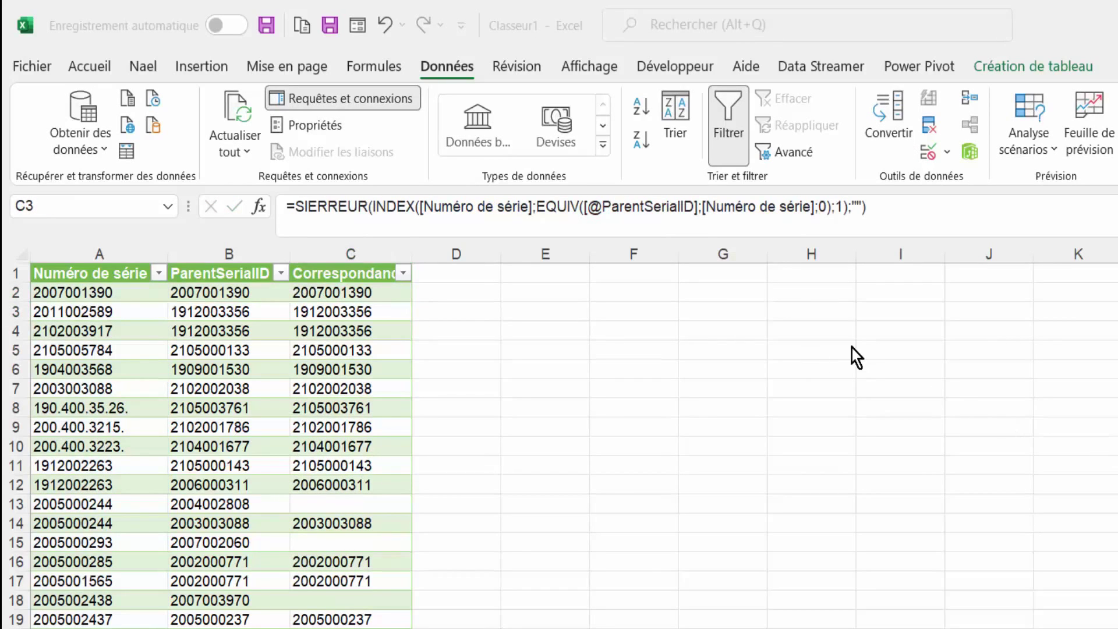
key("F2")
key("Escape")
left_click(478, 275)
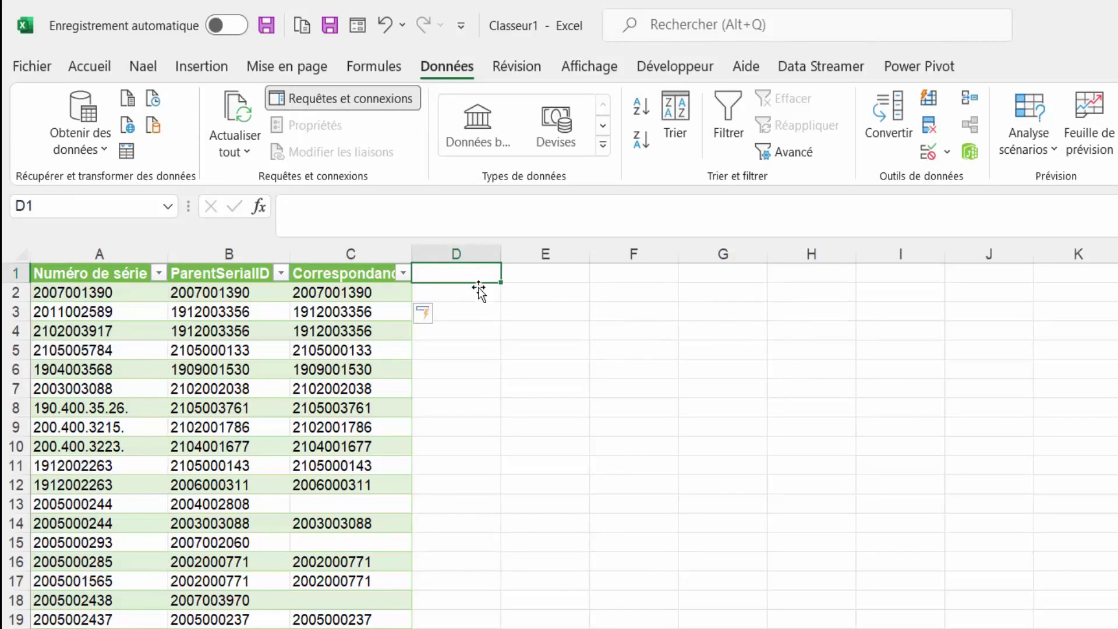
left_click(340, 314)
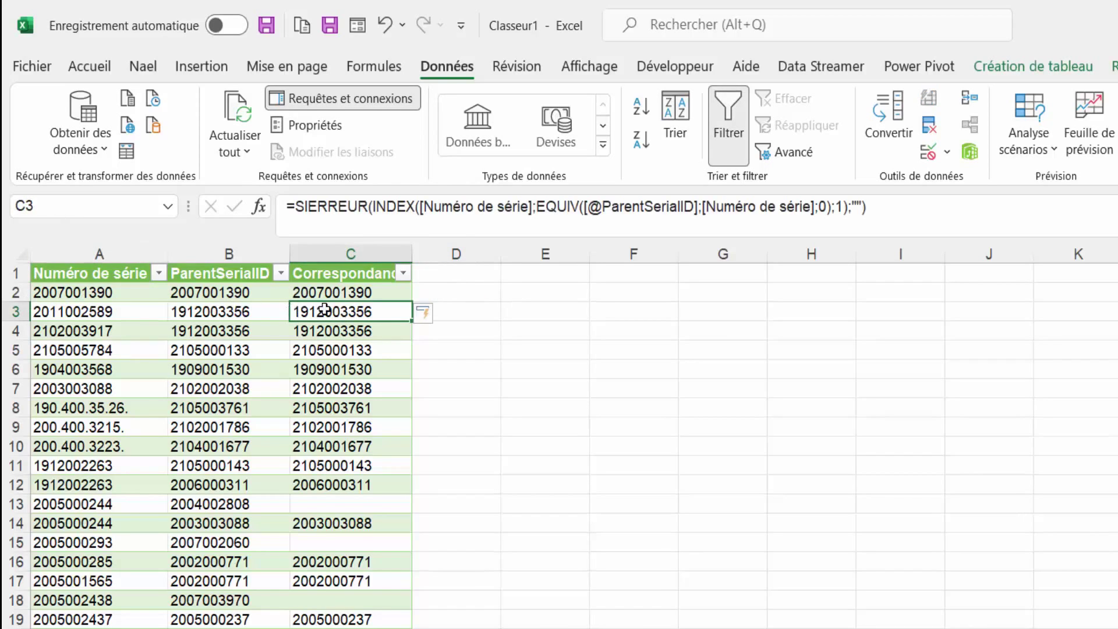
left_click(216, 313)
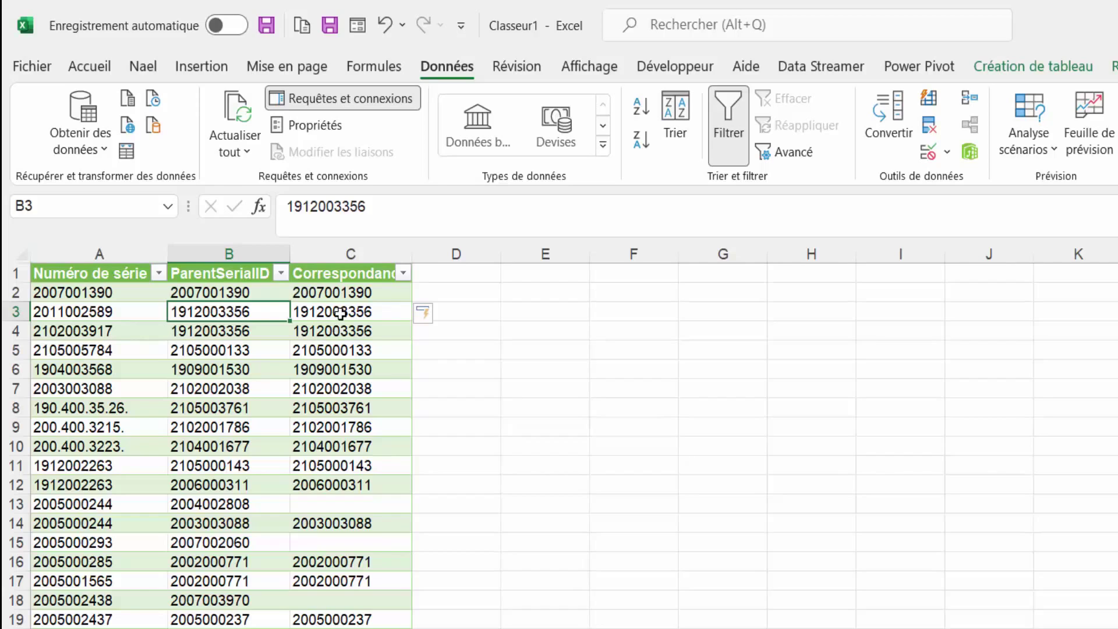
left_click(465, 273)
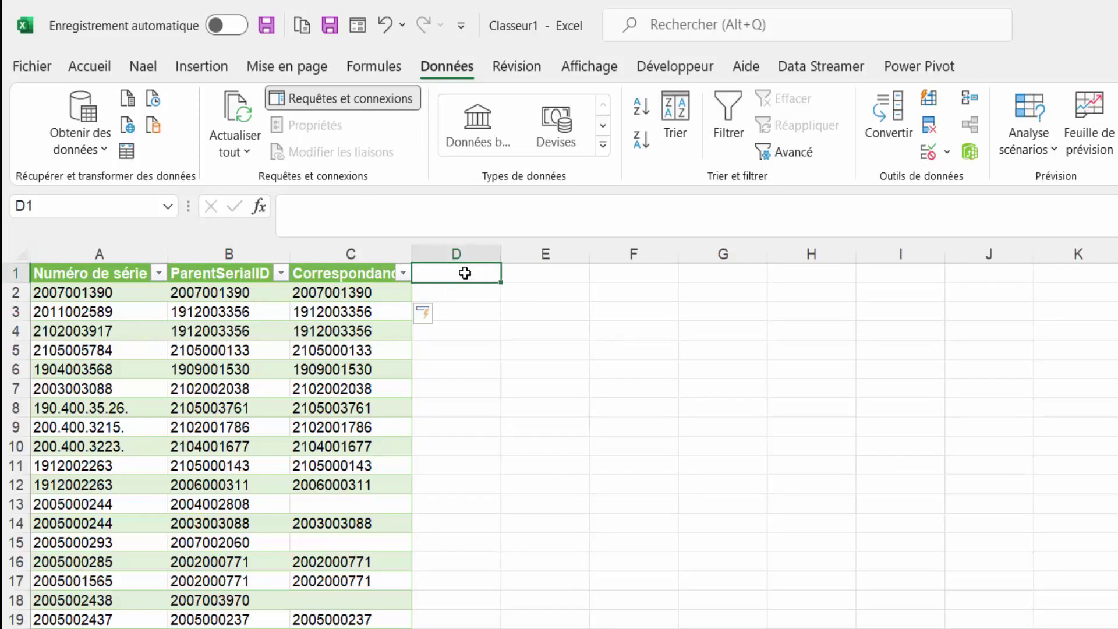
Add a 'Numéro ligne' header in D1 to extend the table, and begin an =EQUIV( formula in D2
type("N")
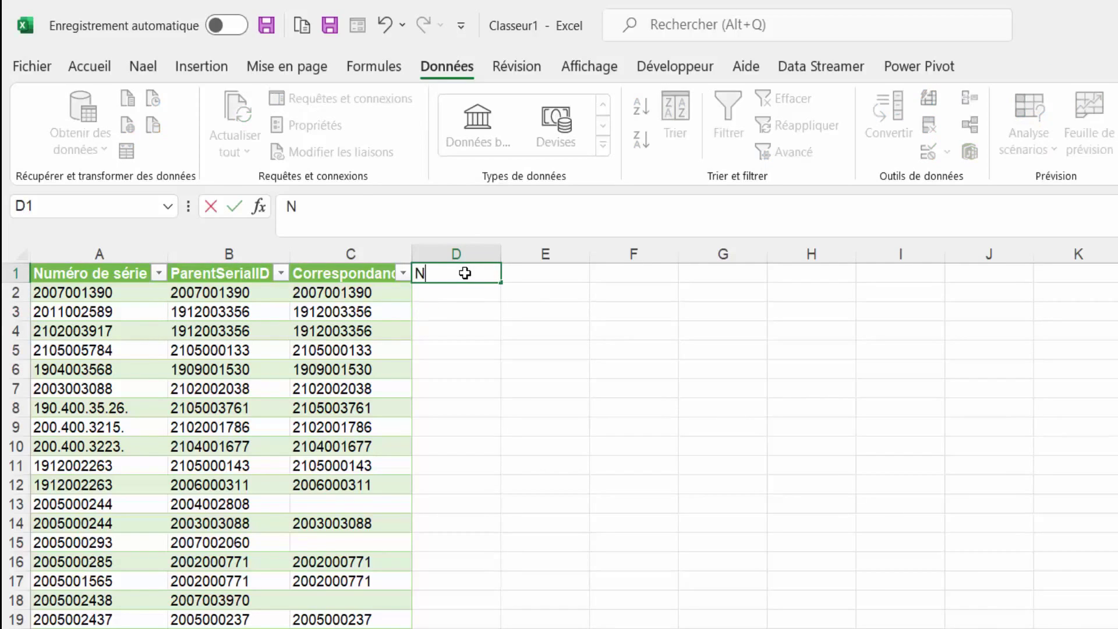
type("uméro l")
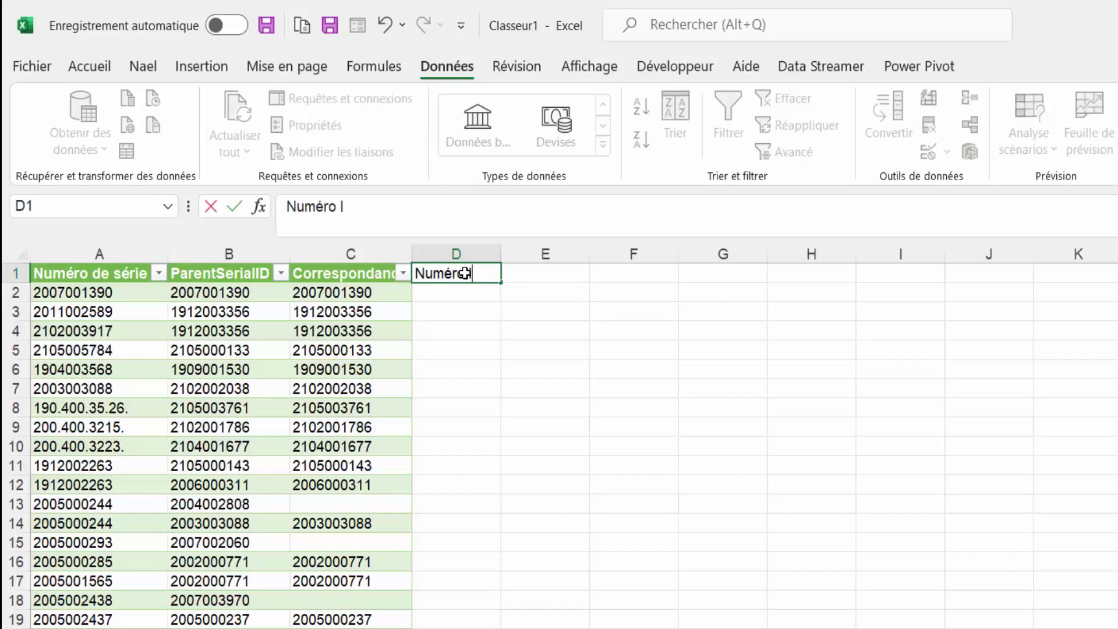
type("igne")
key("Return")
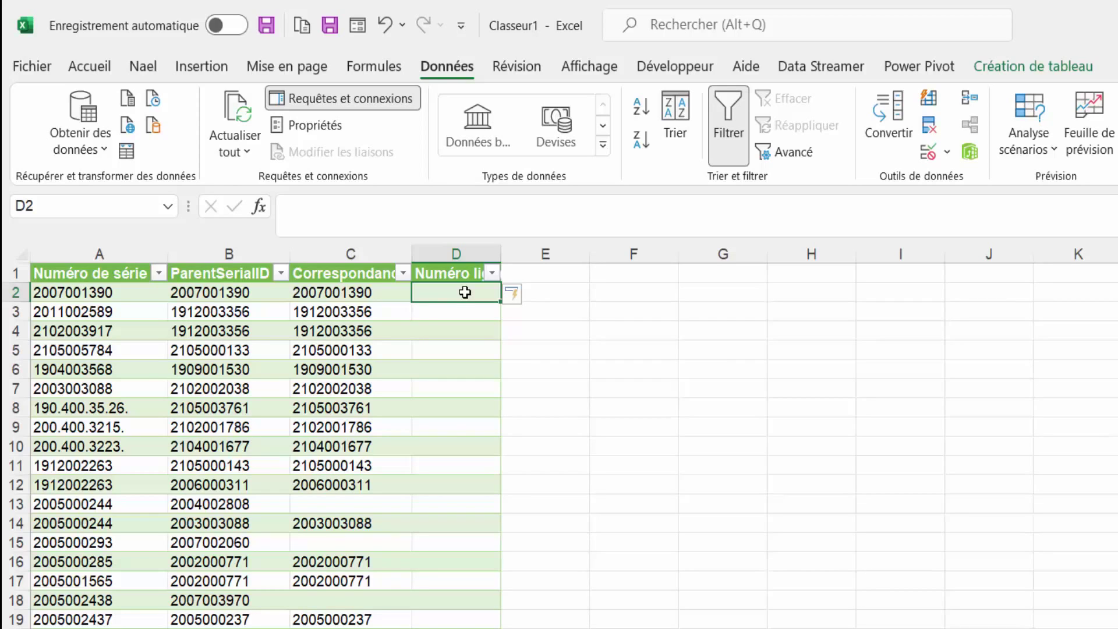
type("=equiv(")
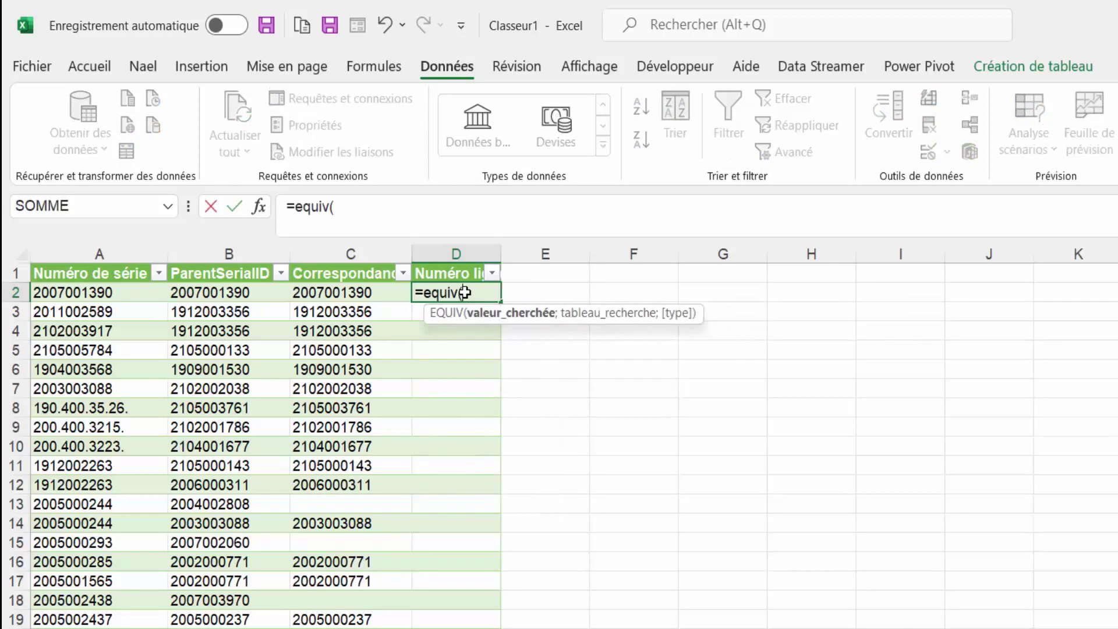
left_click(351, 293)
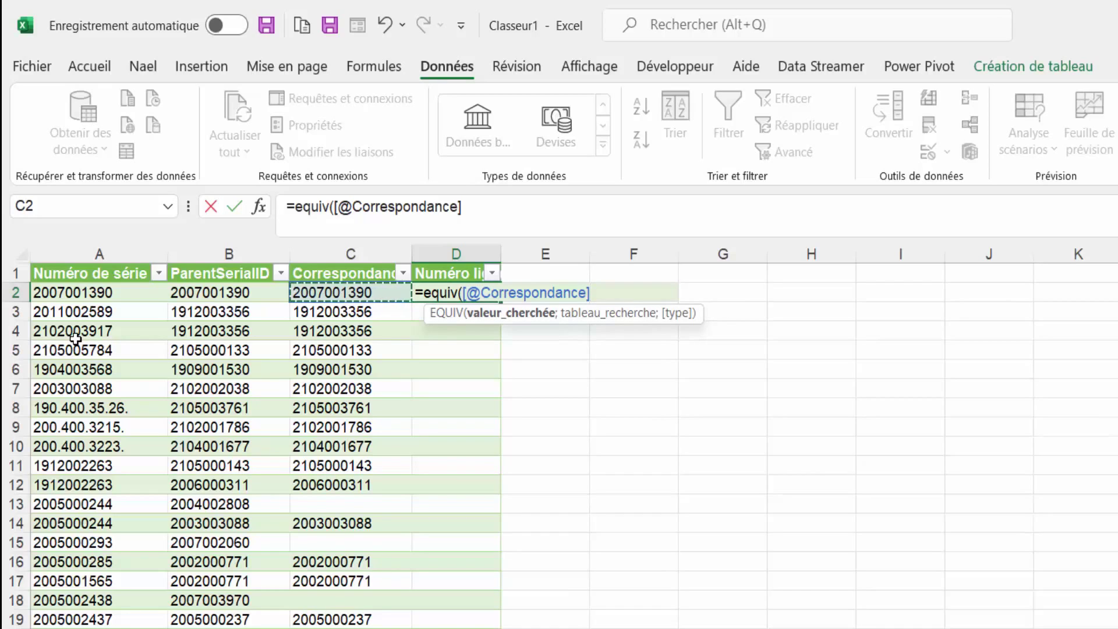
type(";")
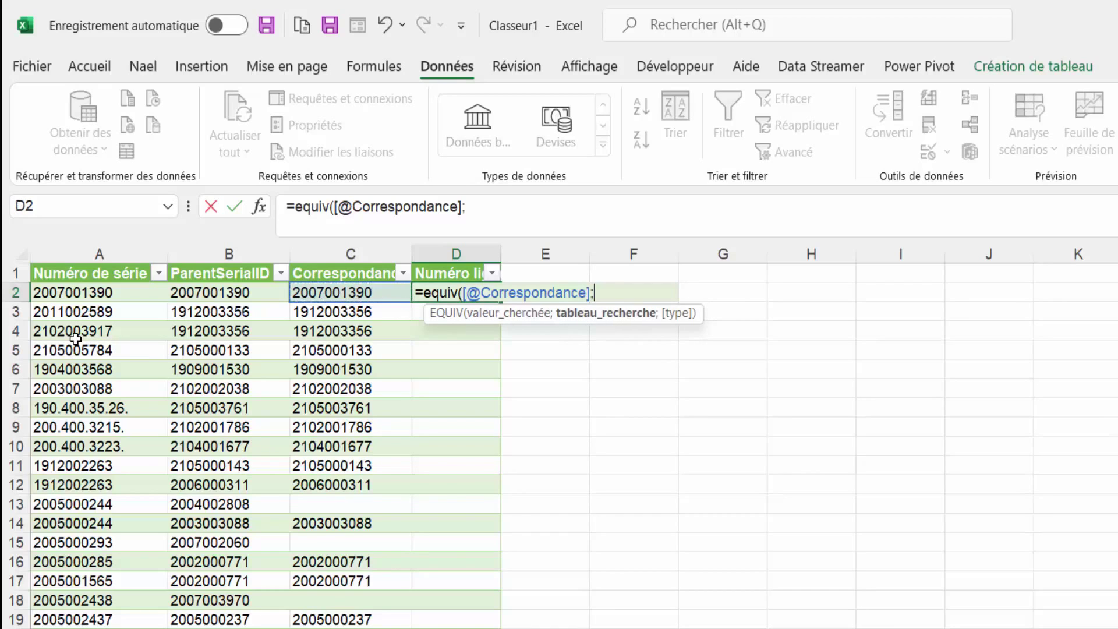
left_click(108, 293)
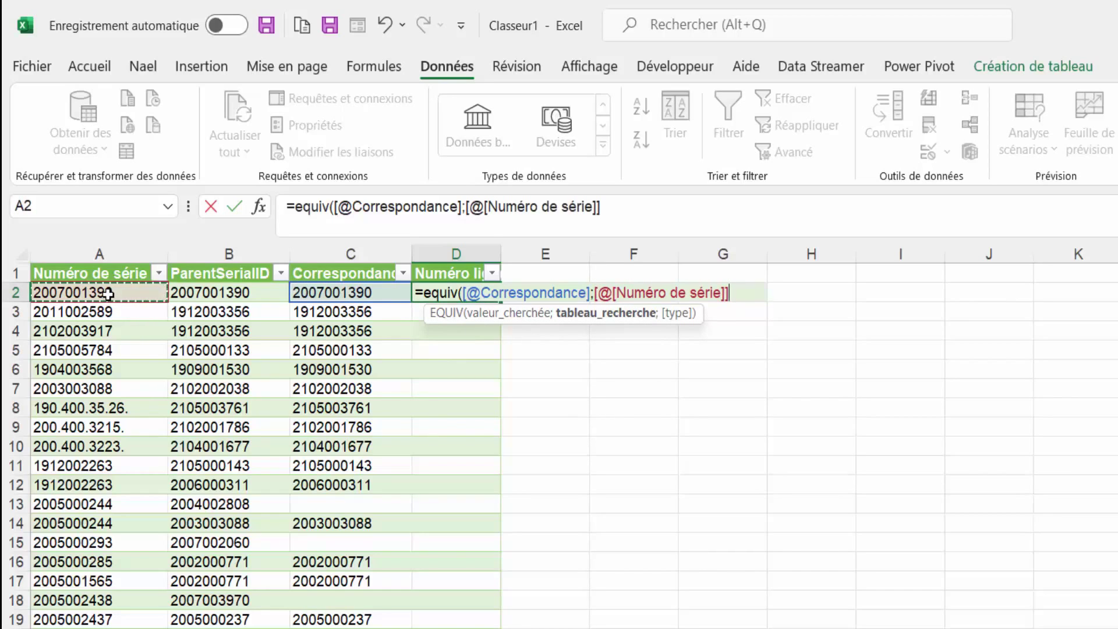
key("ctrl+shift+Down")
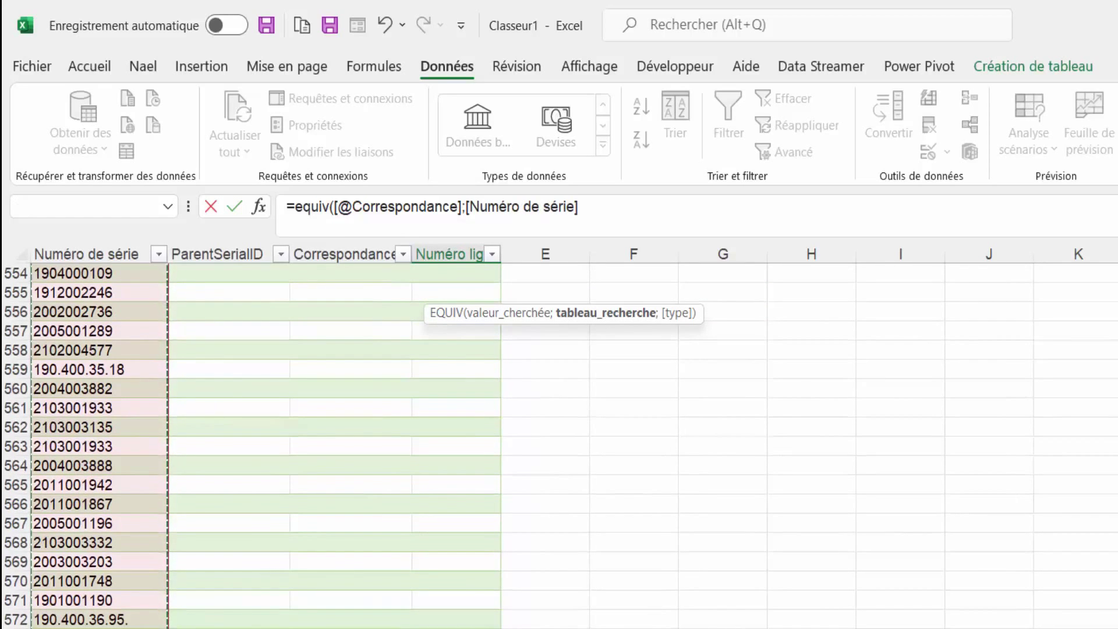
key("ctrl+BackSpace")
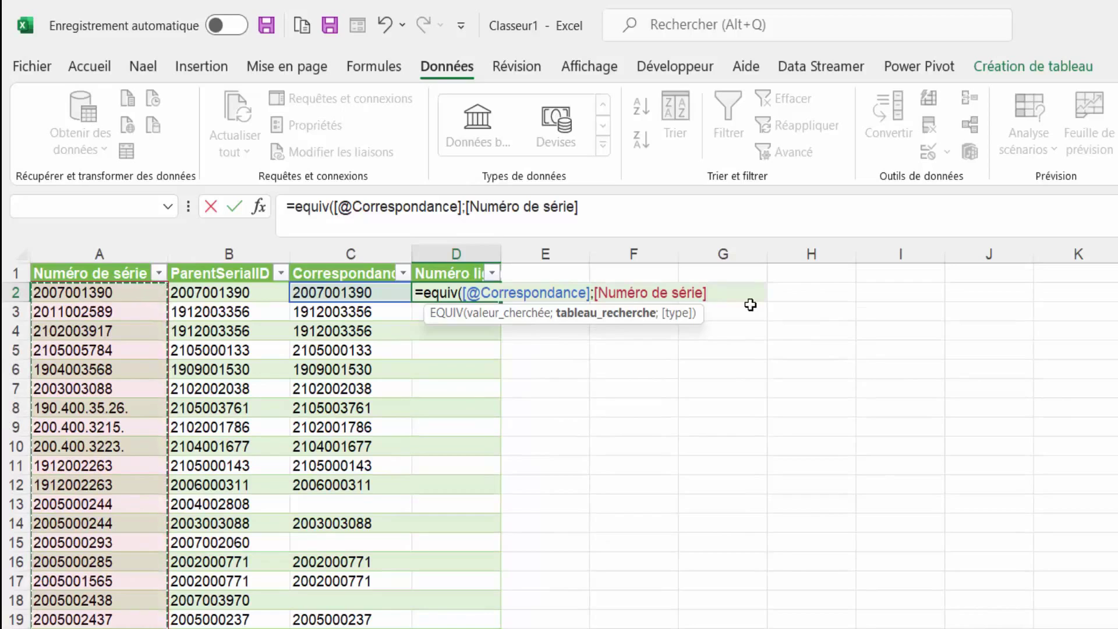
type(";0")
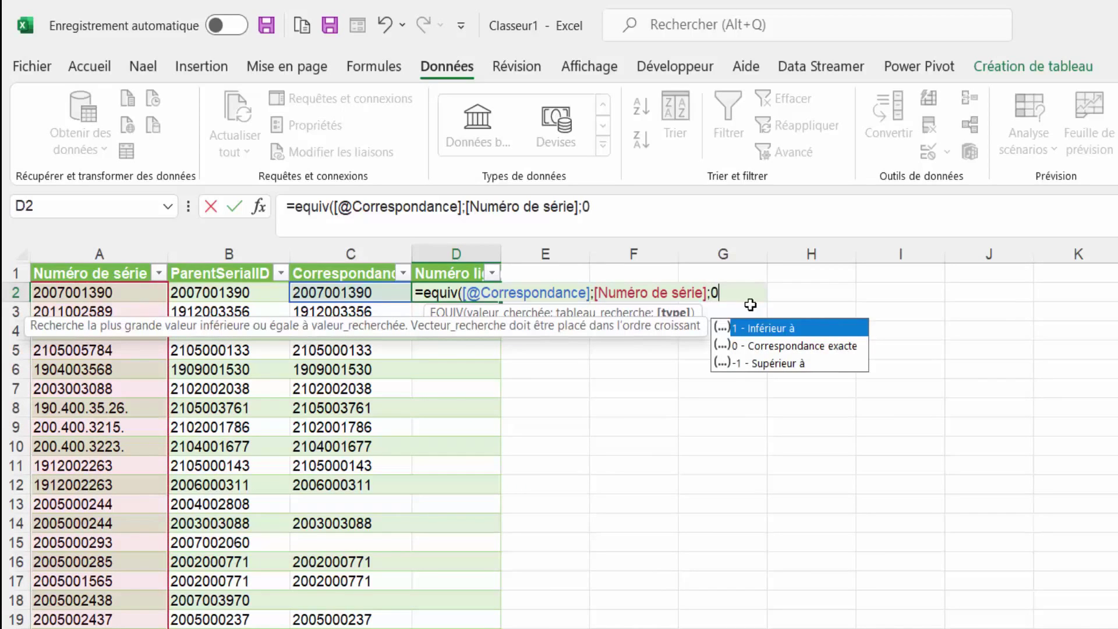
type(")")
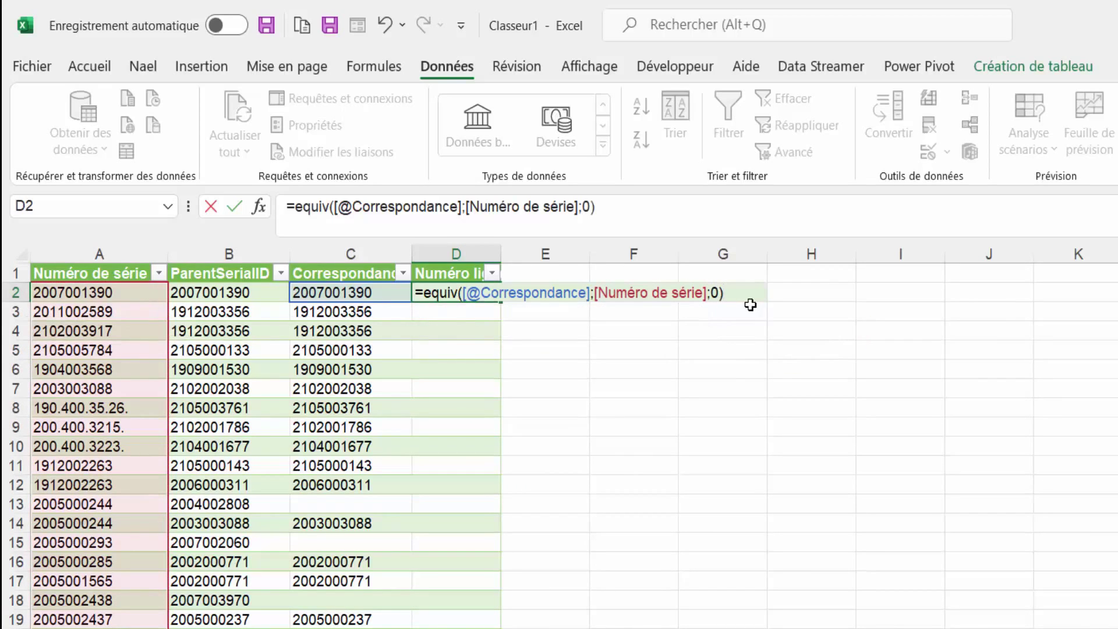
key("Return")
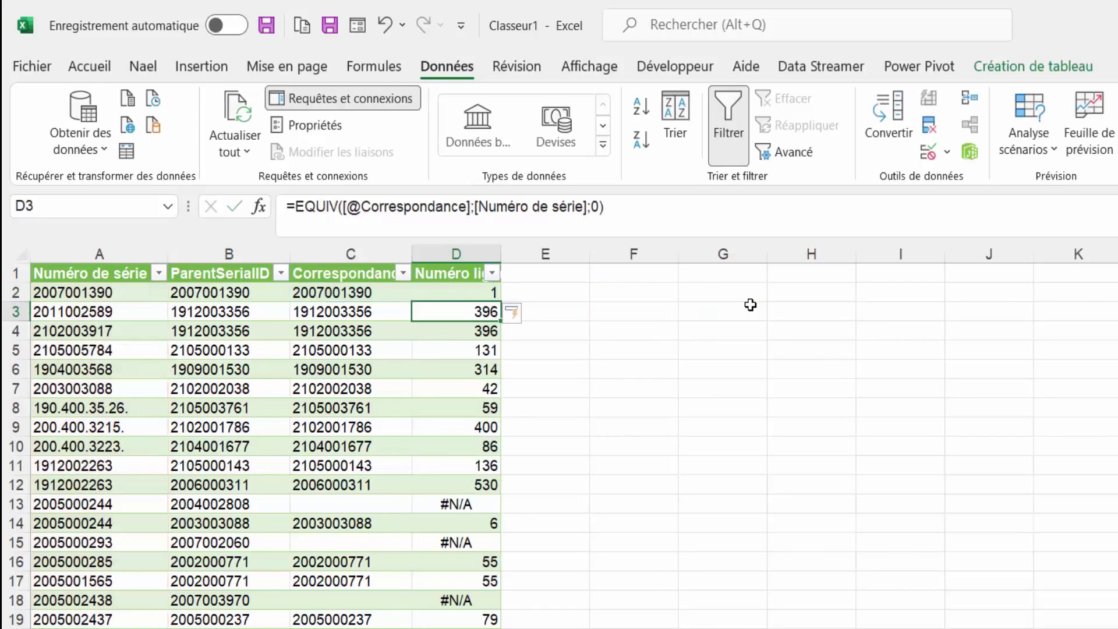
Append +1 to D2's EQUIV formula so the column returns actual sheet row numbers
left_click(479, 293)
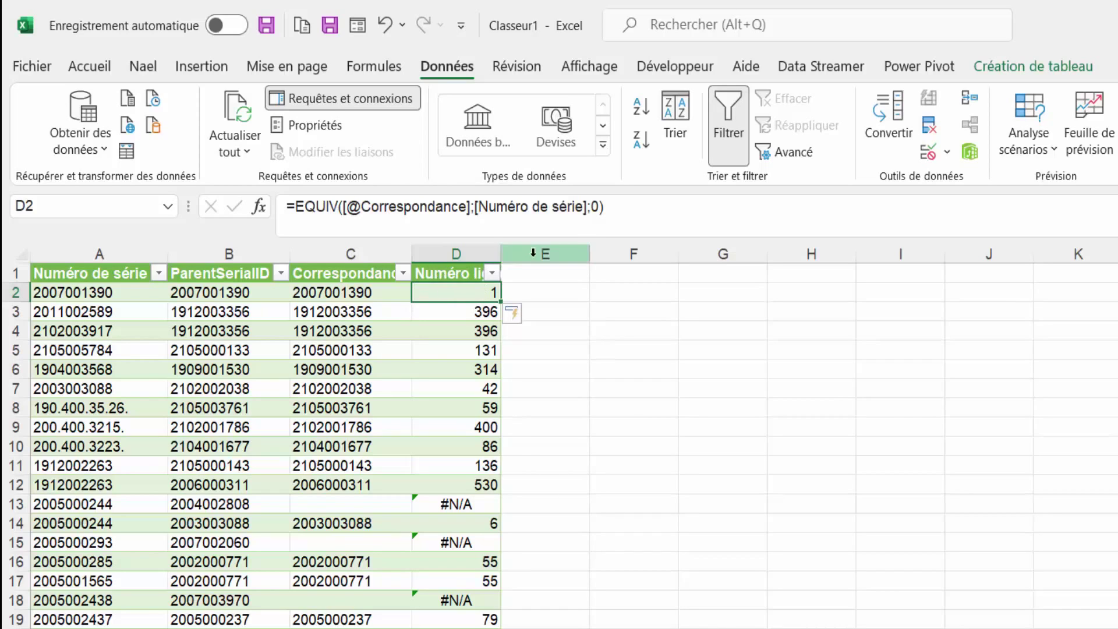
left_click(612, 212)
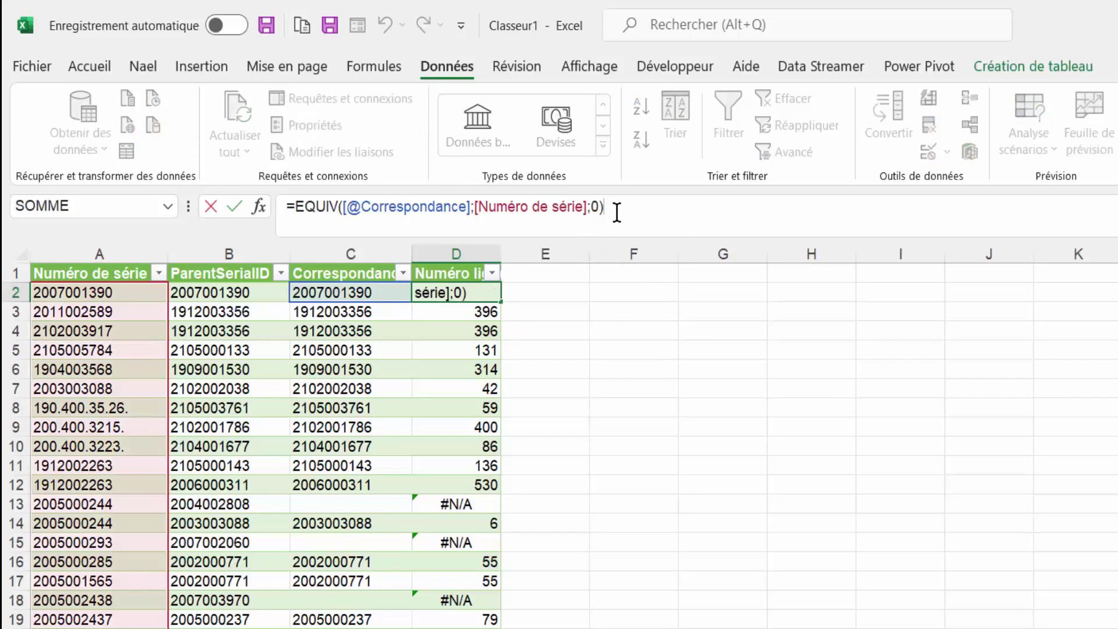
key("ctrl+Return")
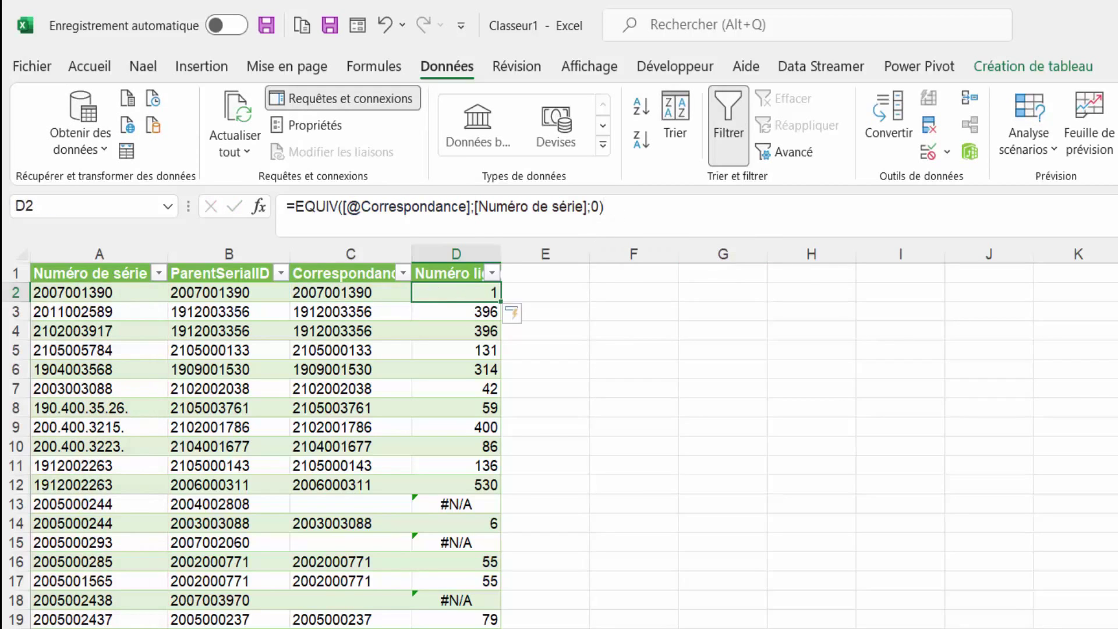
left_click(623, 208)
type("+1")
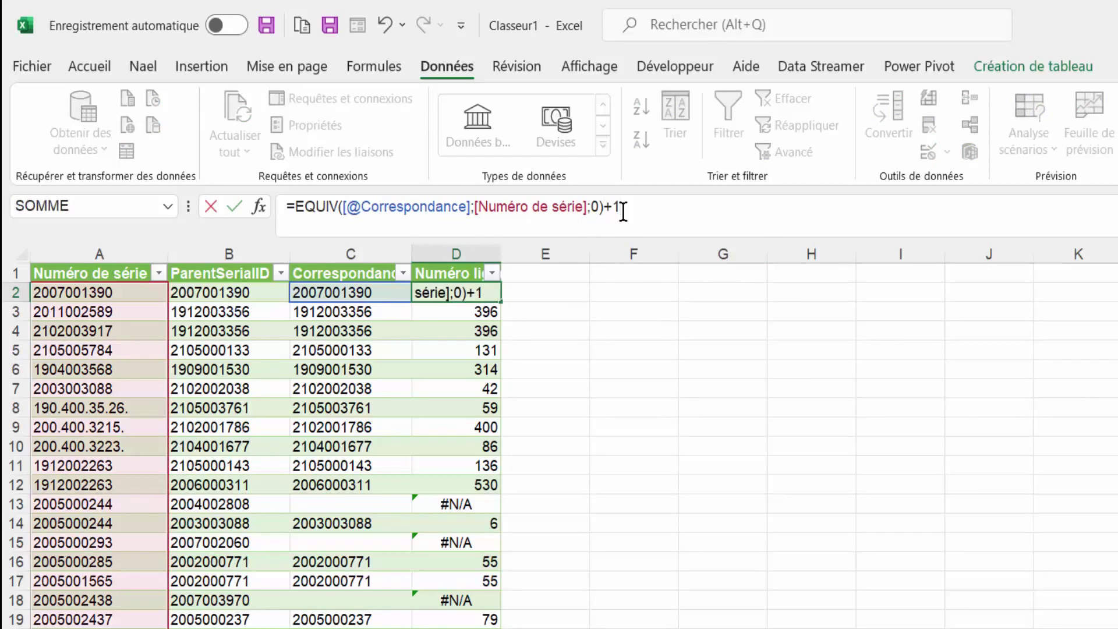
key("Return")
Check the results and formulas in D2, D3 and C3, ending with D2 selected
left_click(455, 290)
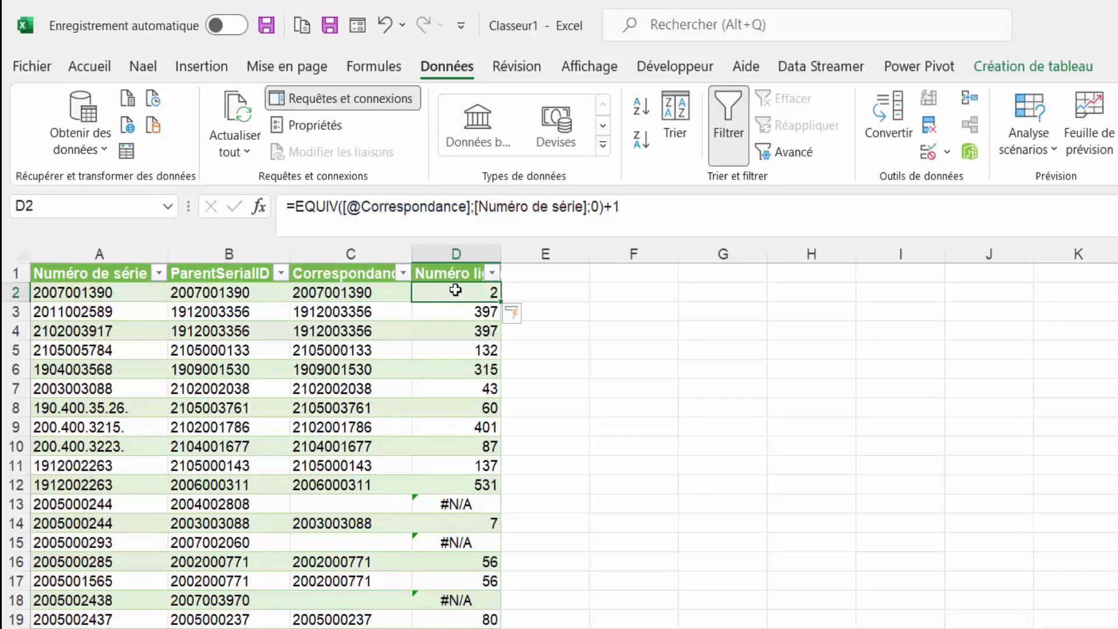
left_click(48, 295)
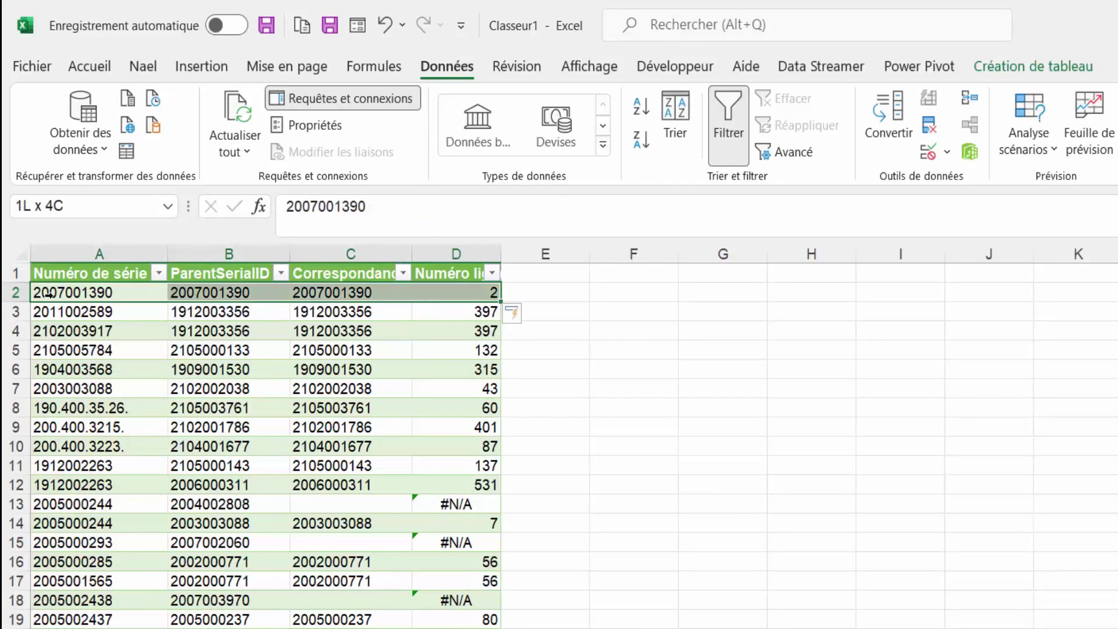
left_click(439, 294)
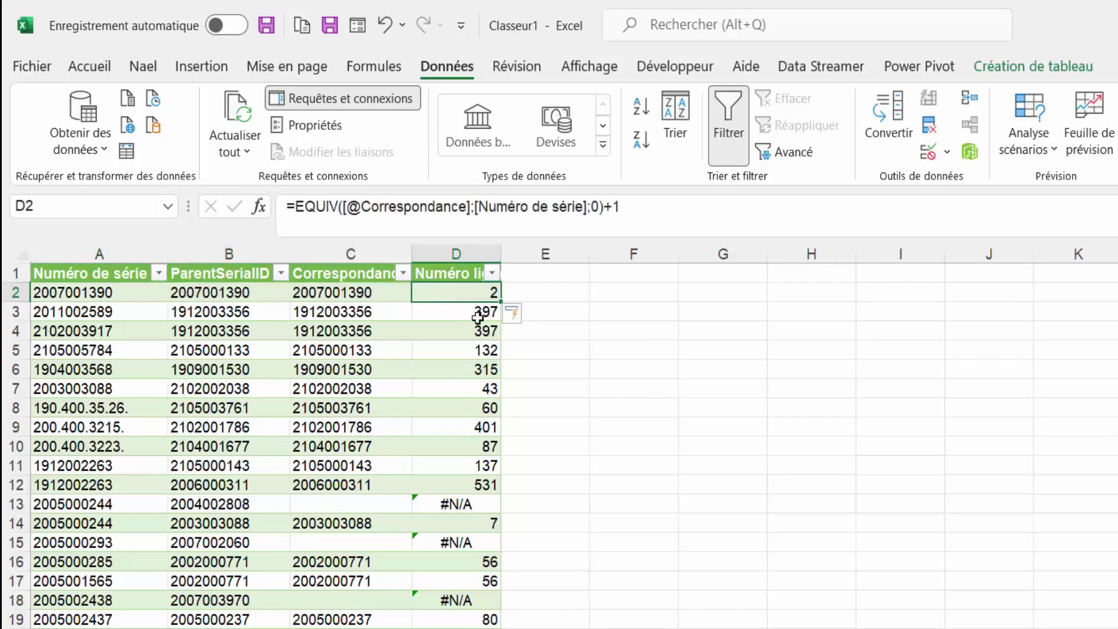
left_click(479, 317)
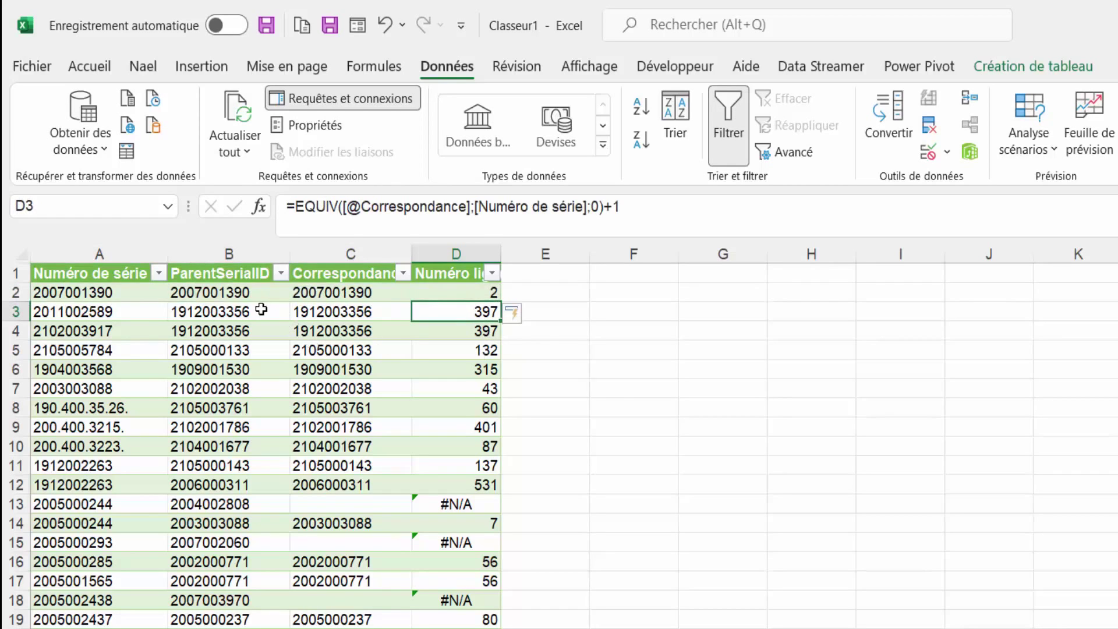
left_click(328, 316)
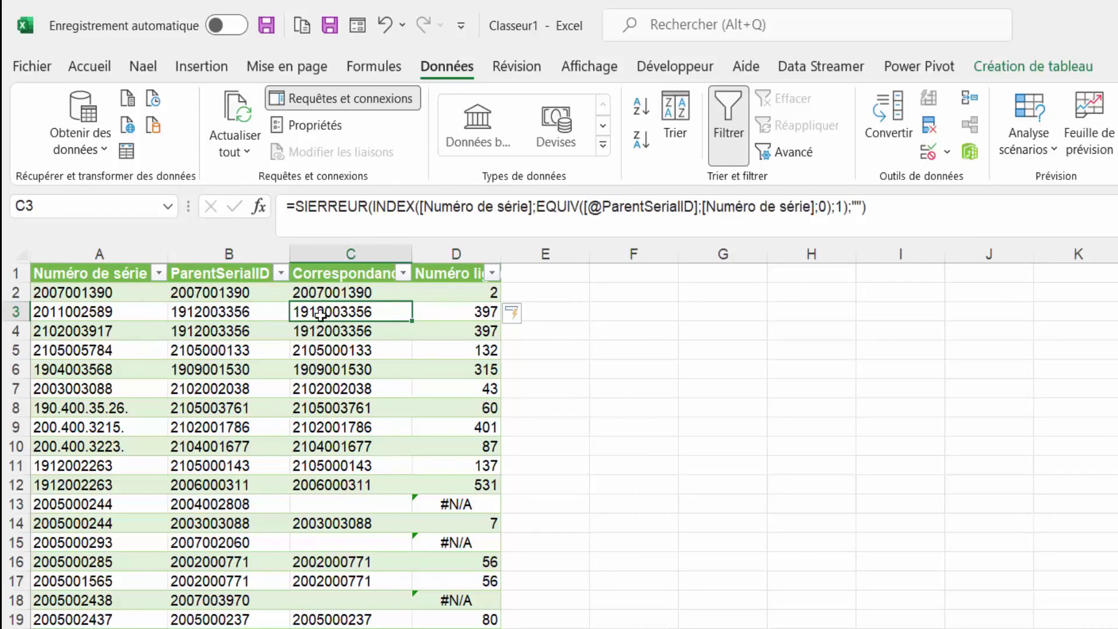
left_click(494, 316)
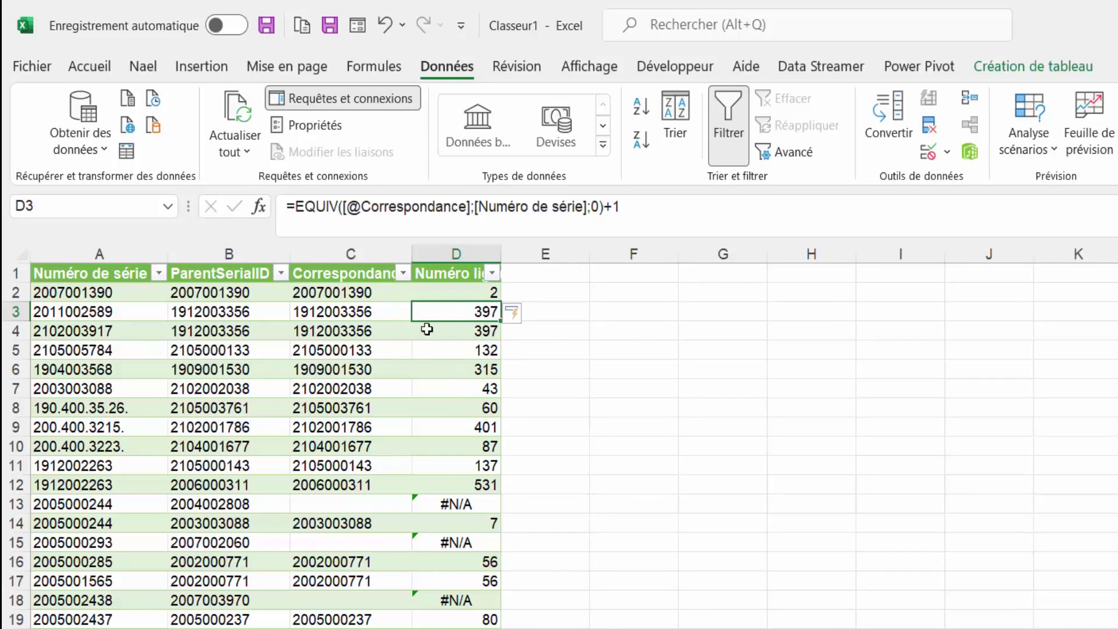
left_click(457, 291)
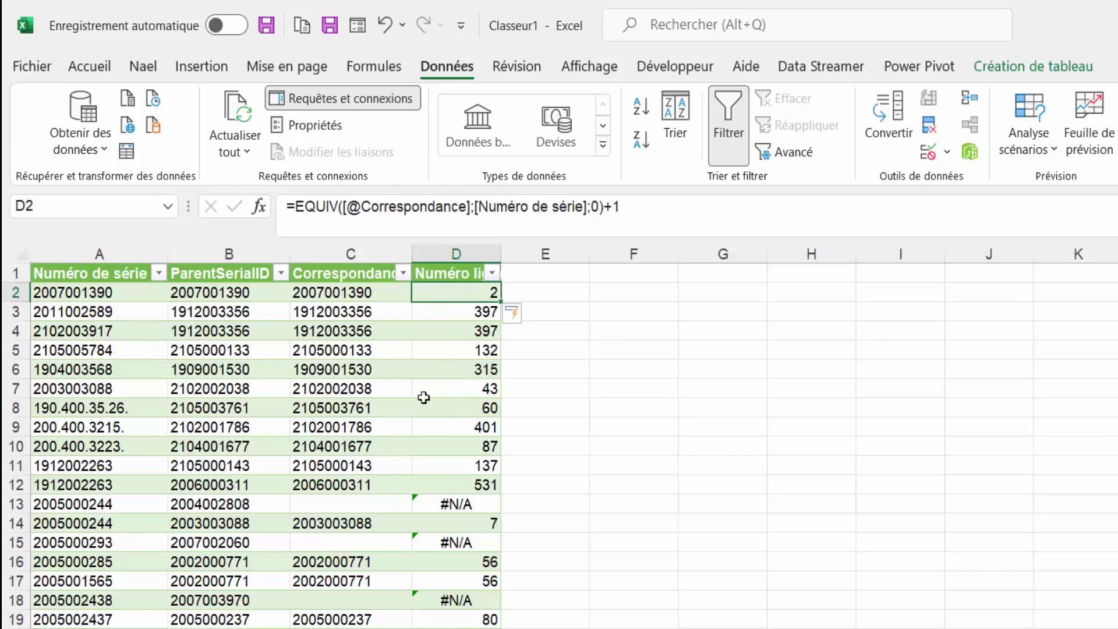
Wrap D2's formula in SIERREUR with "" fallback so unmatched rows show blanks instead of #N/A
left_click(298, 207)
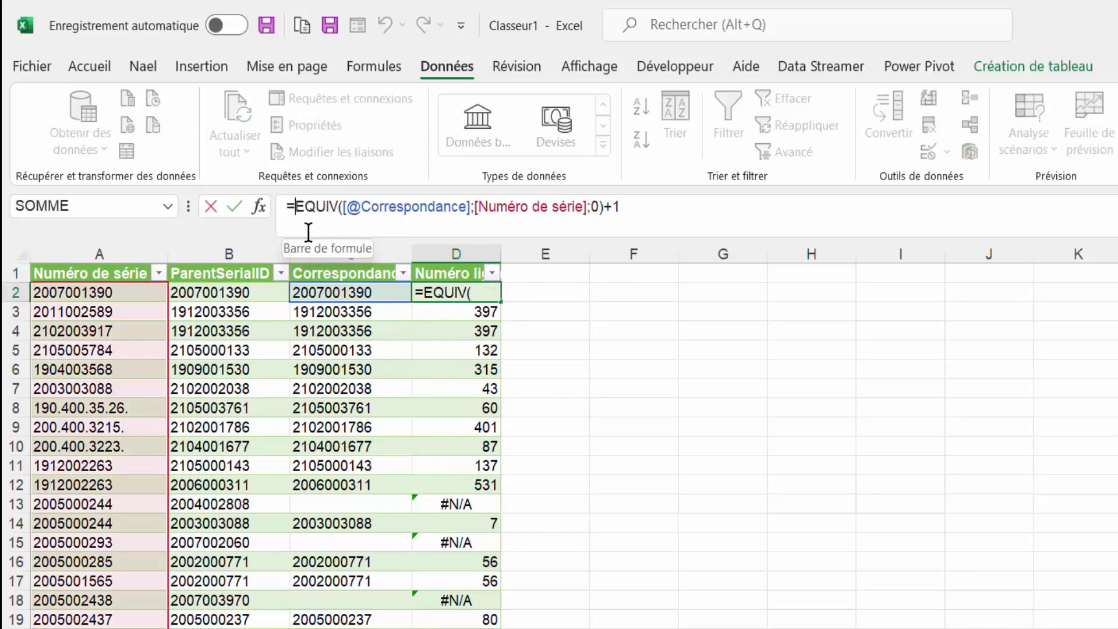
type("sie")
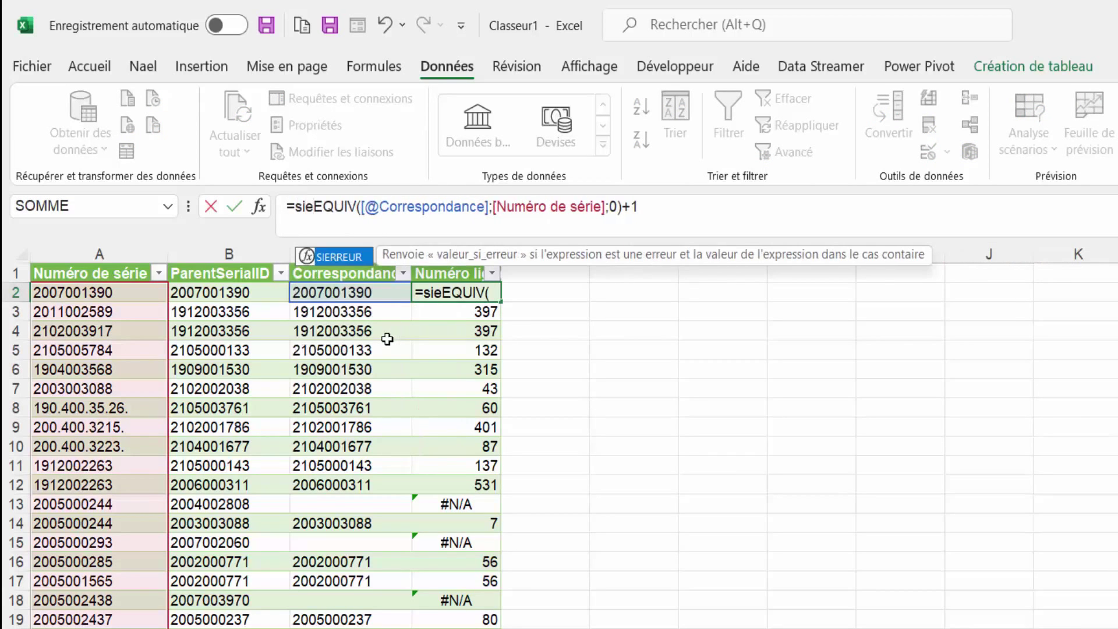
type("rruker")
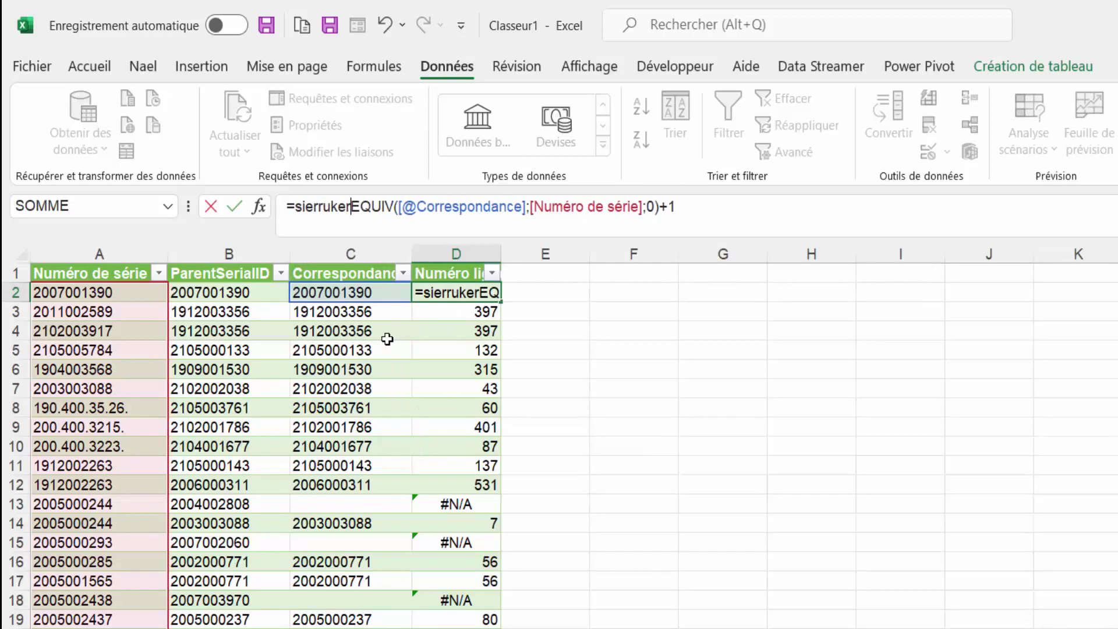
key("BackSpace")
key("BackSpace")
type("eur(")
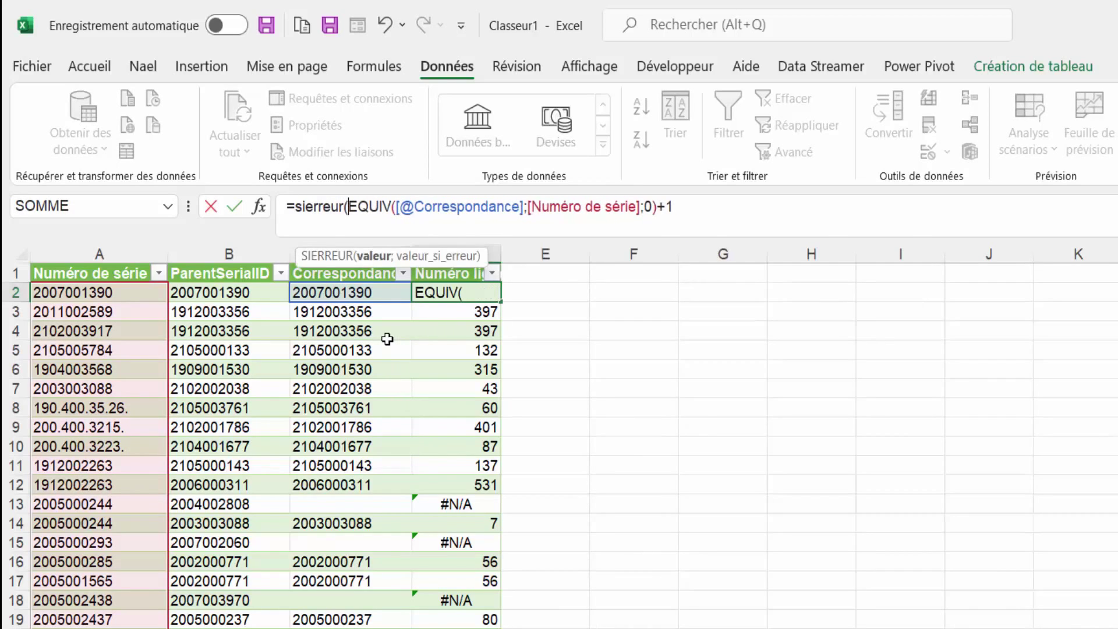
left_click(697, 204)
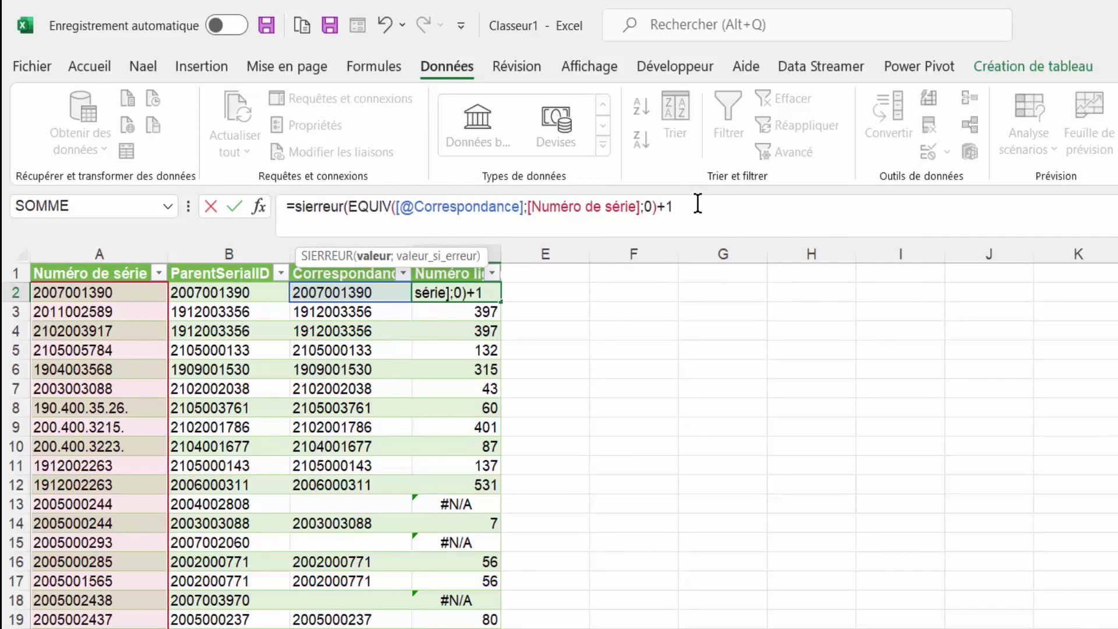
type(";")
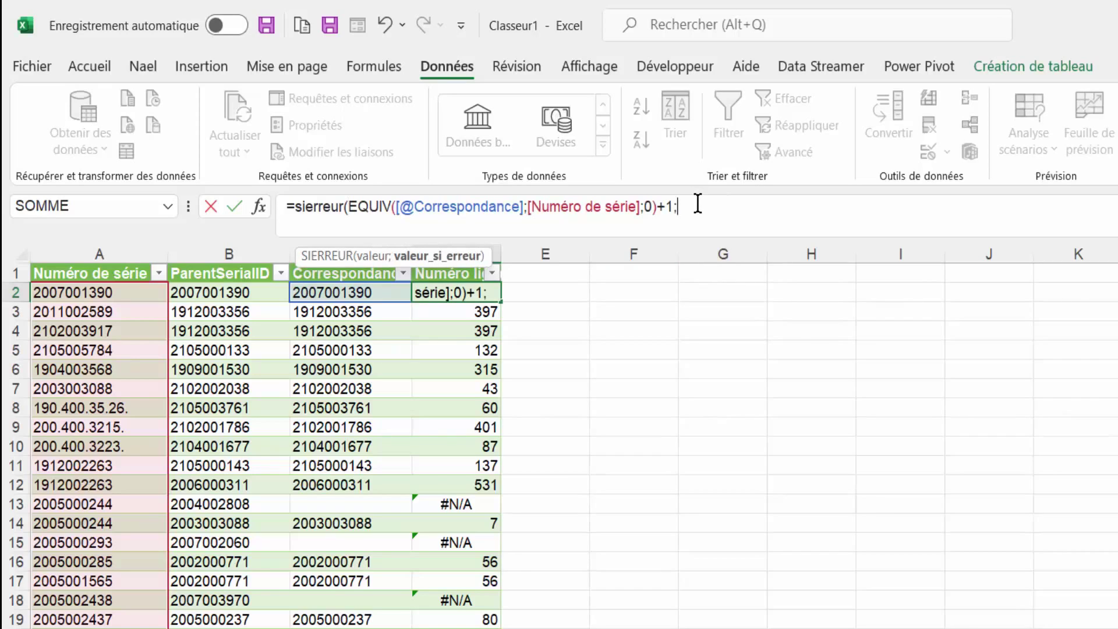
type("\"\"")
key("Return")
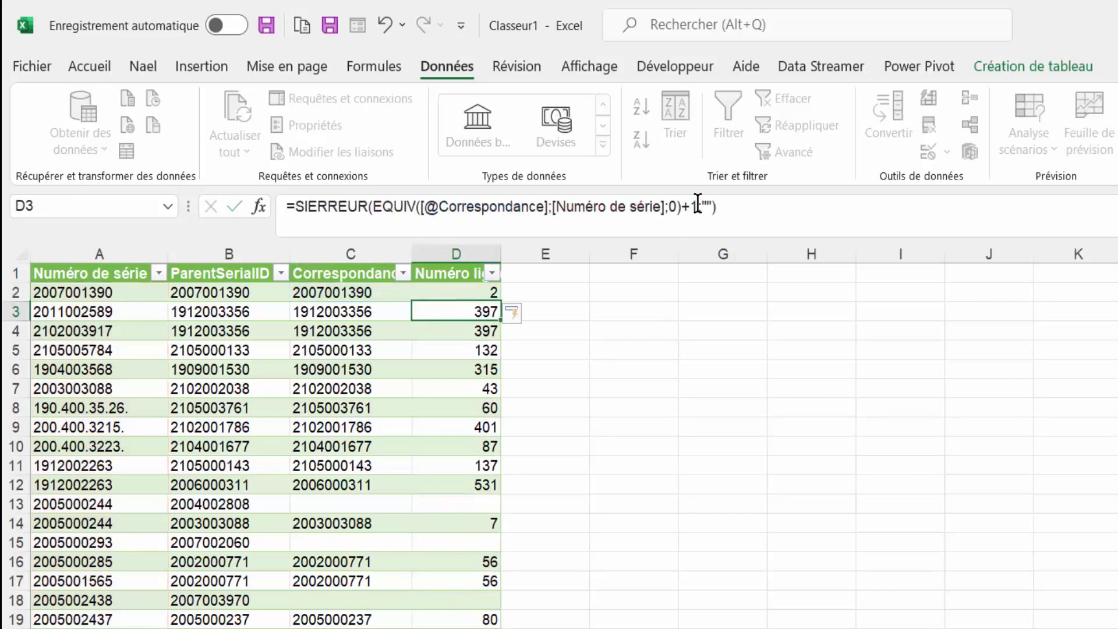